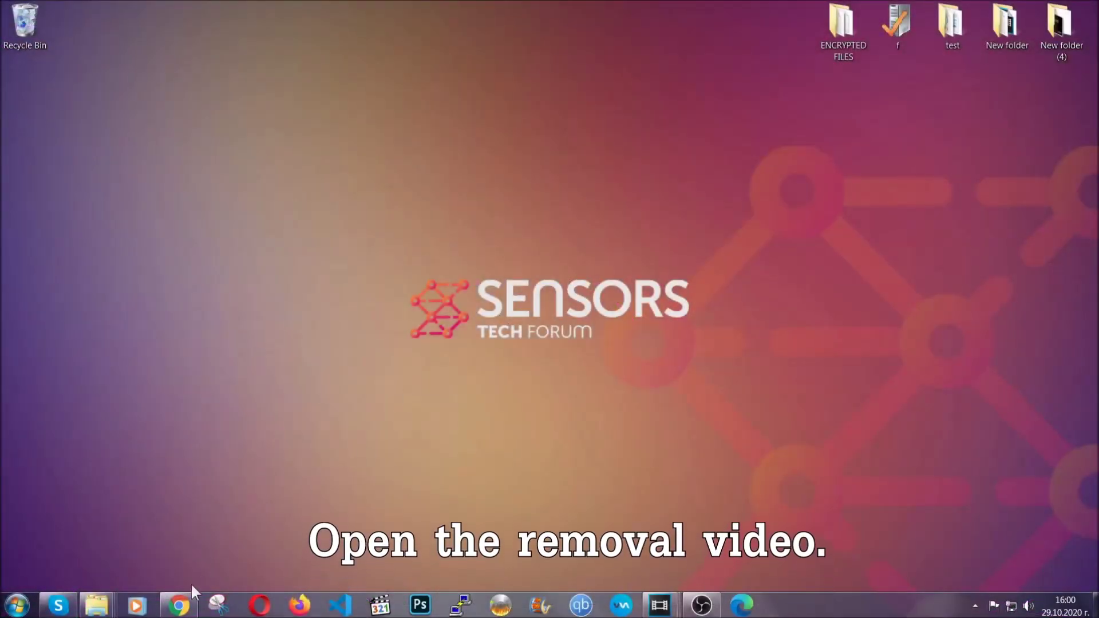
# In Chrome, follow the Full Removal Guide link in the YouTube video's description.
pyautogui.click(180, 605)
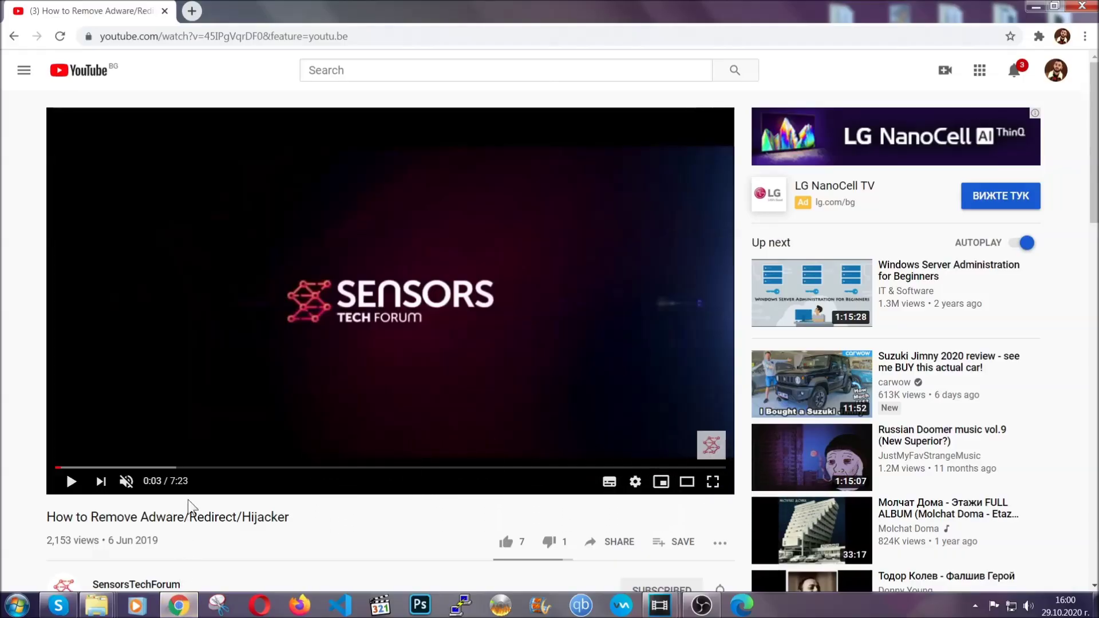
pyautogui.scroll(-5, 218, 401)
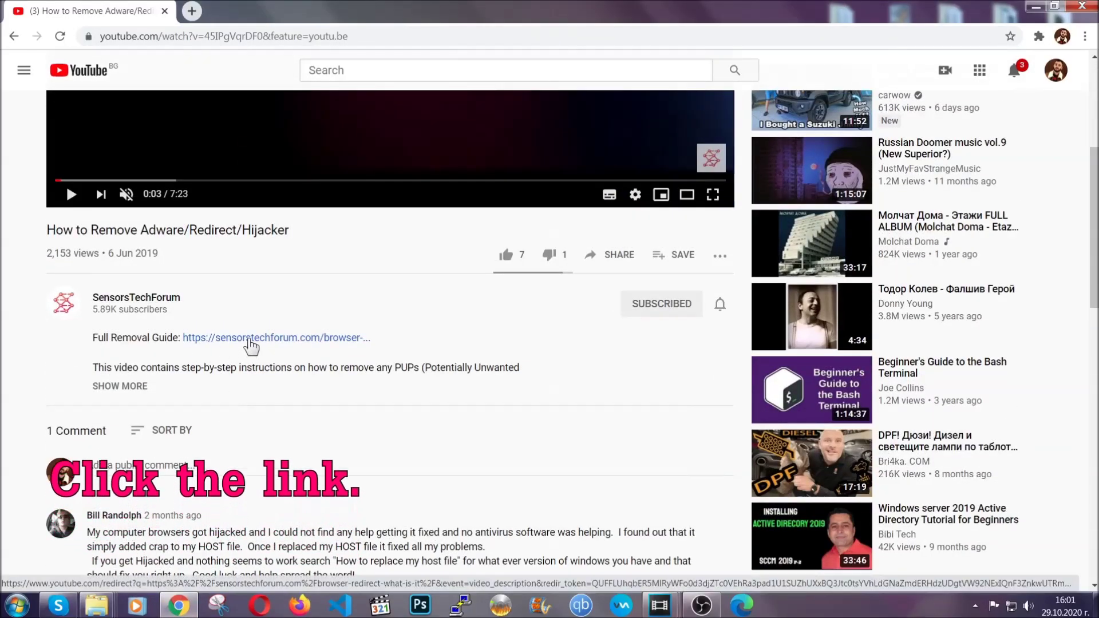
pyautogui.click(250, 340)
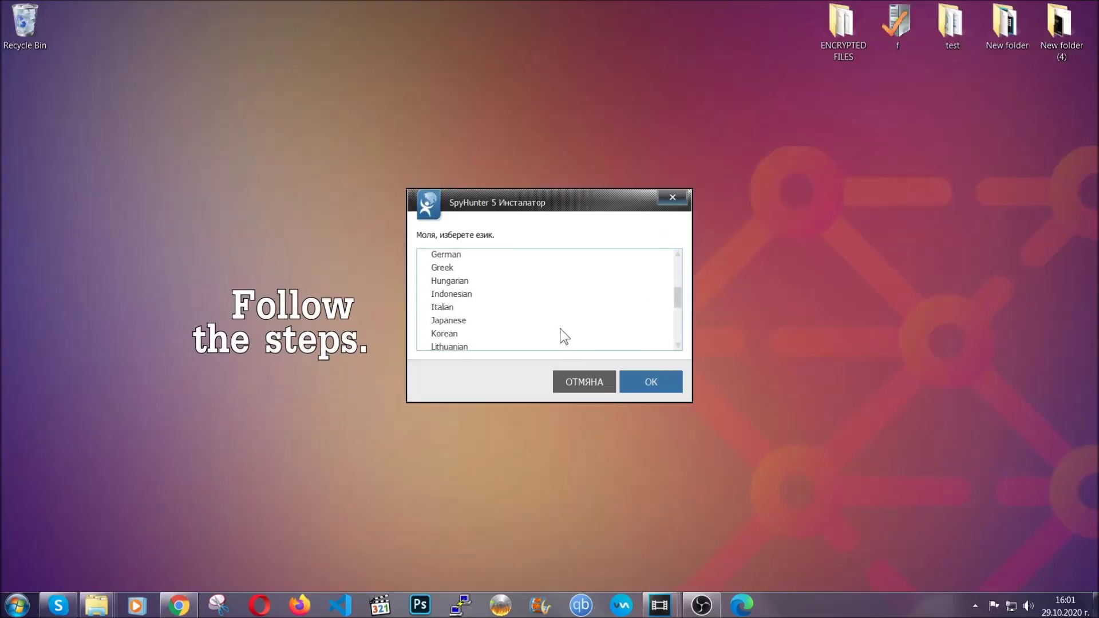
# Install SpyHunter 5 in English after accepting the EULA, then finish setup.
pyautogui.scroll(-2, 537, 333)
pyautogui.scroll(5, 559, 337)
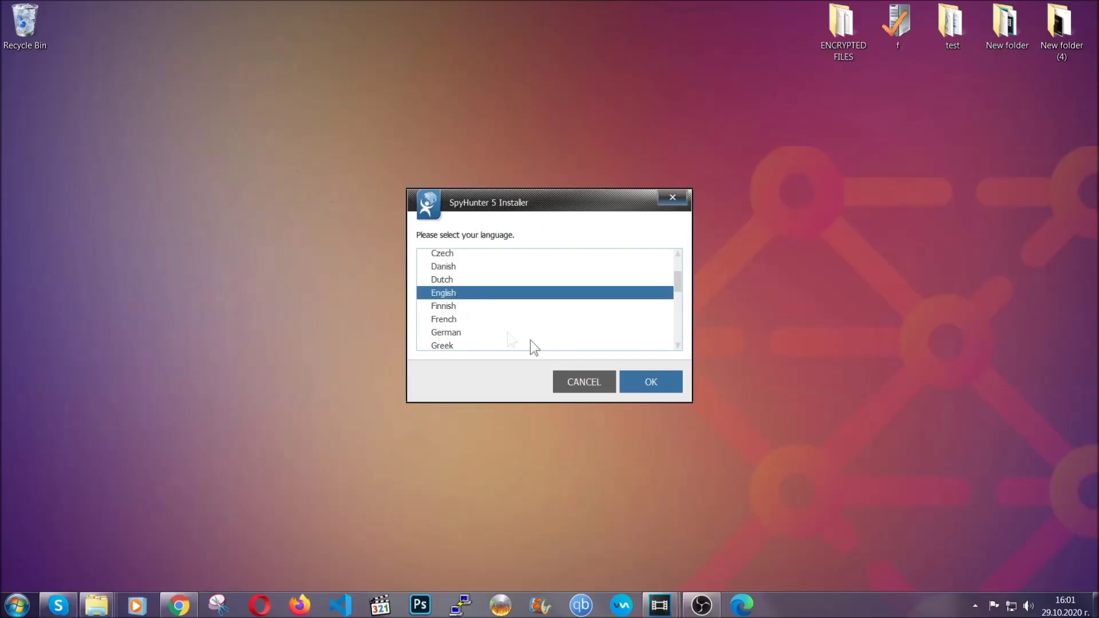
pyautogui.click(643, 381)
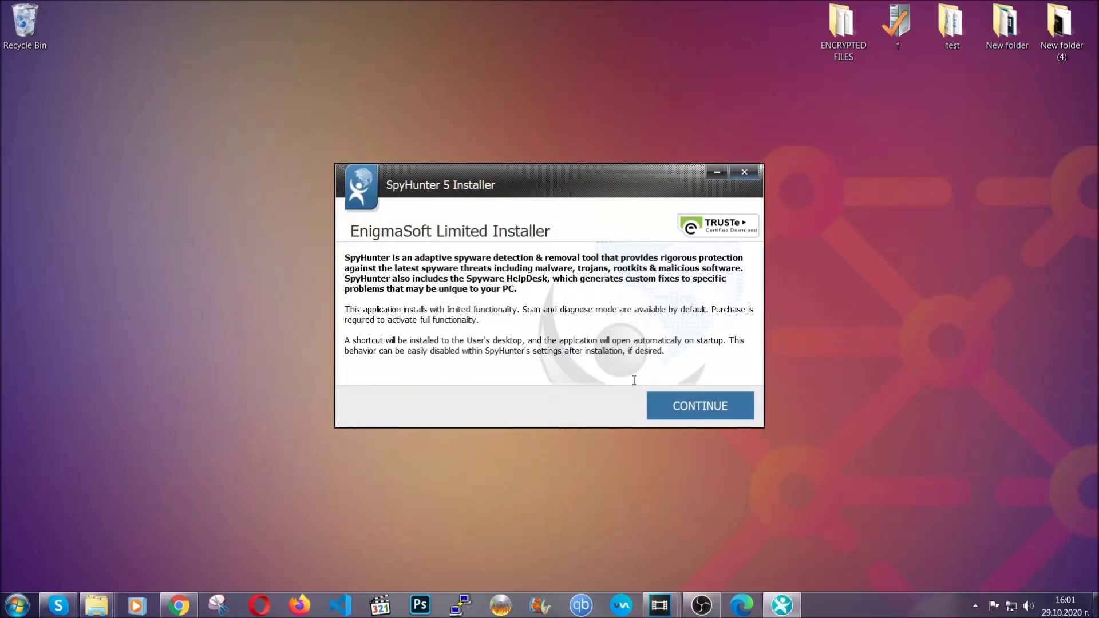
pyautogui.click(660, 395)
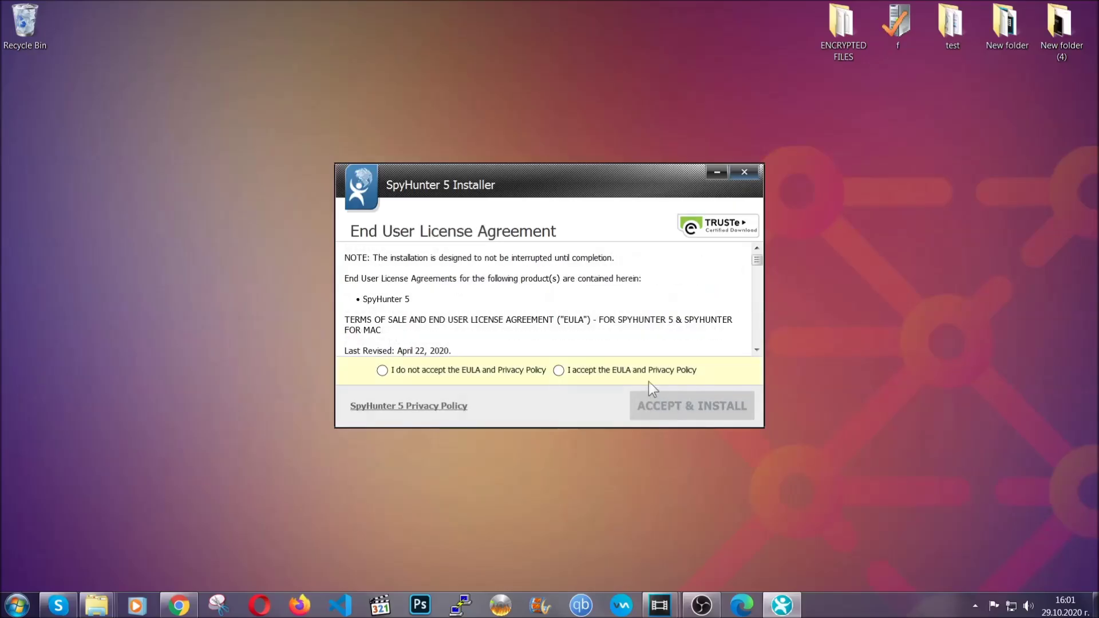
pyautogui.click(644, 368)
pyautogui.click(662, 397)
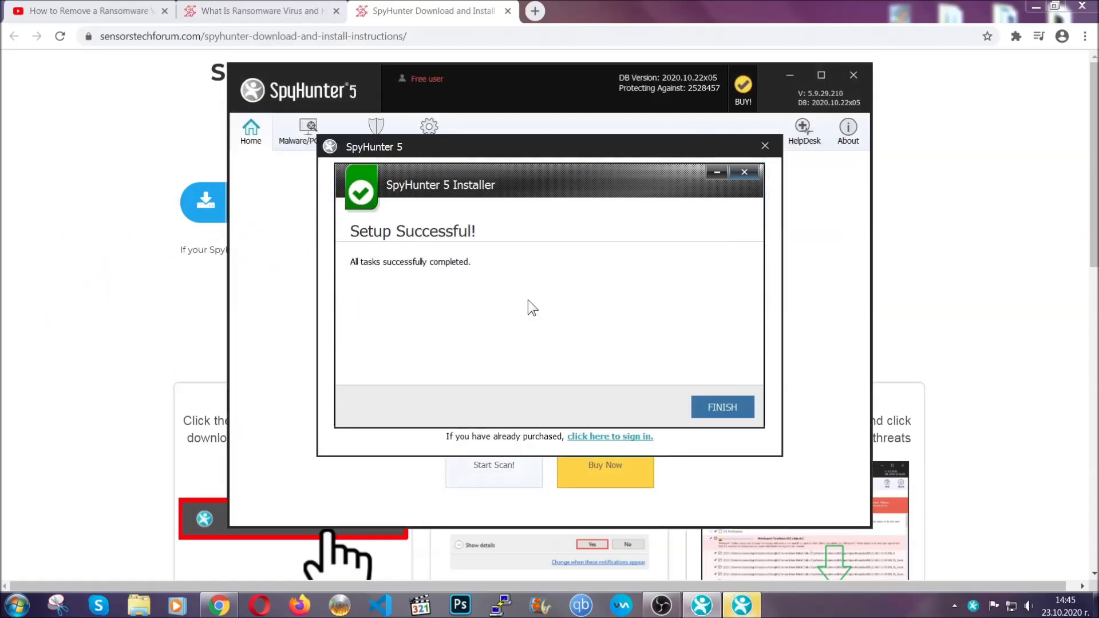
pyautogui.click(703, 408)
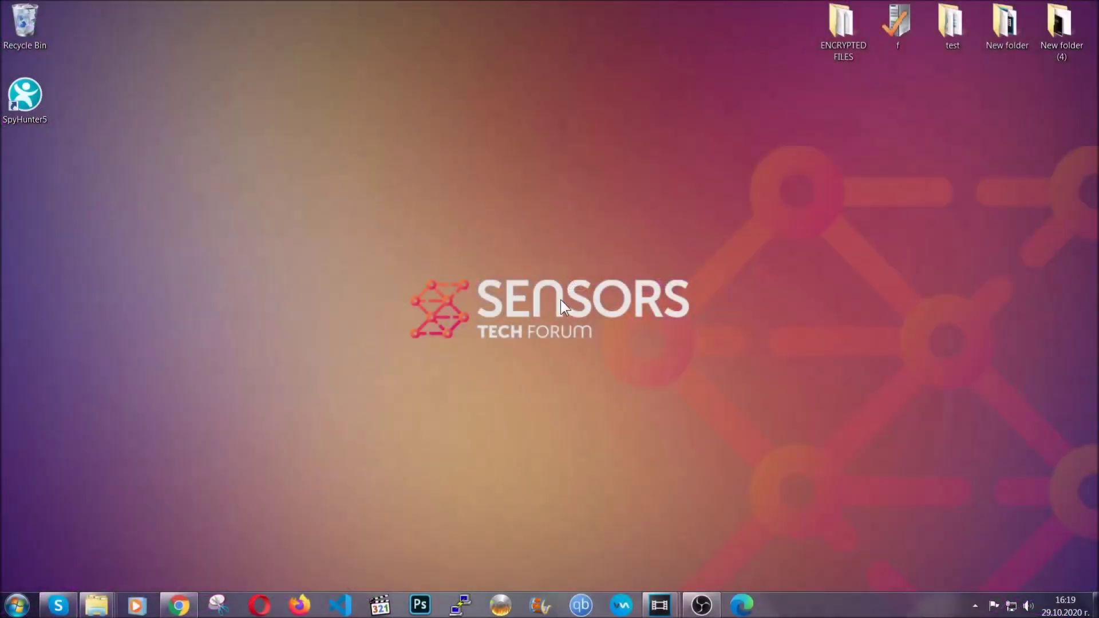
# After SpyHunter's first scan, bring up the Windows Run dialog with Win+R.
pyautogui.press('super+r')
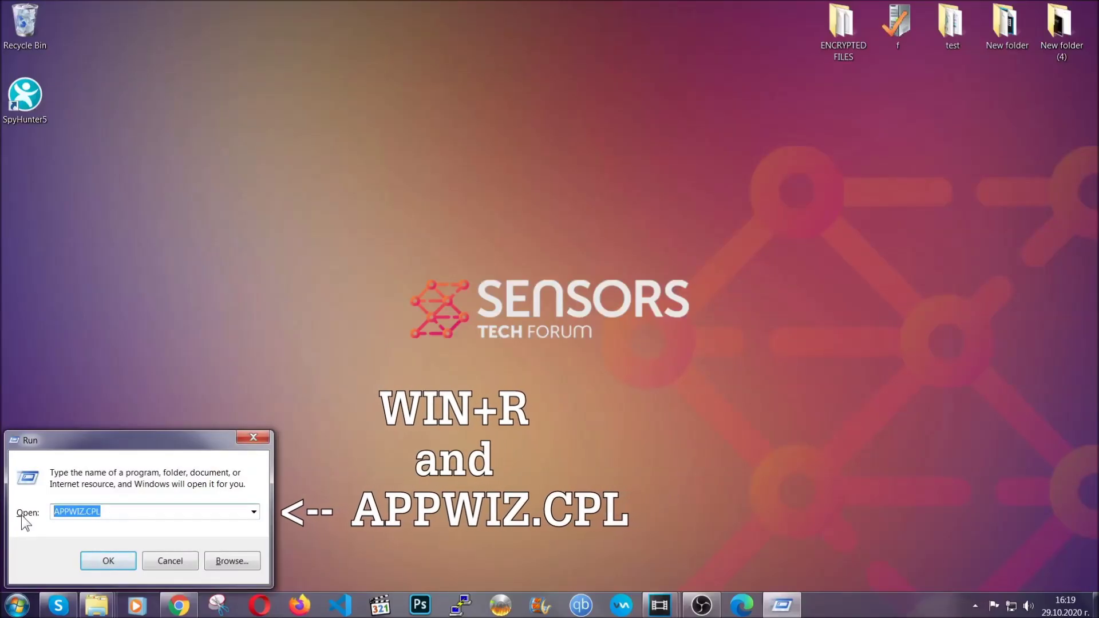
# Uninstall SUSPICIOUS PROGRAM through Programs and Features (APPWIZ.CPL) and confirm the removal.
pyautogui.click(108, 557)
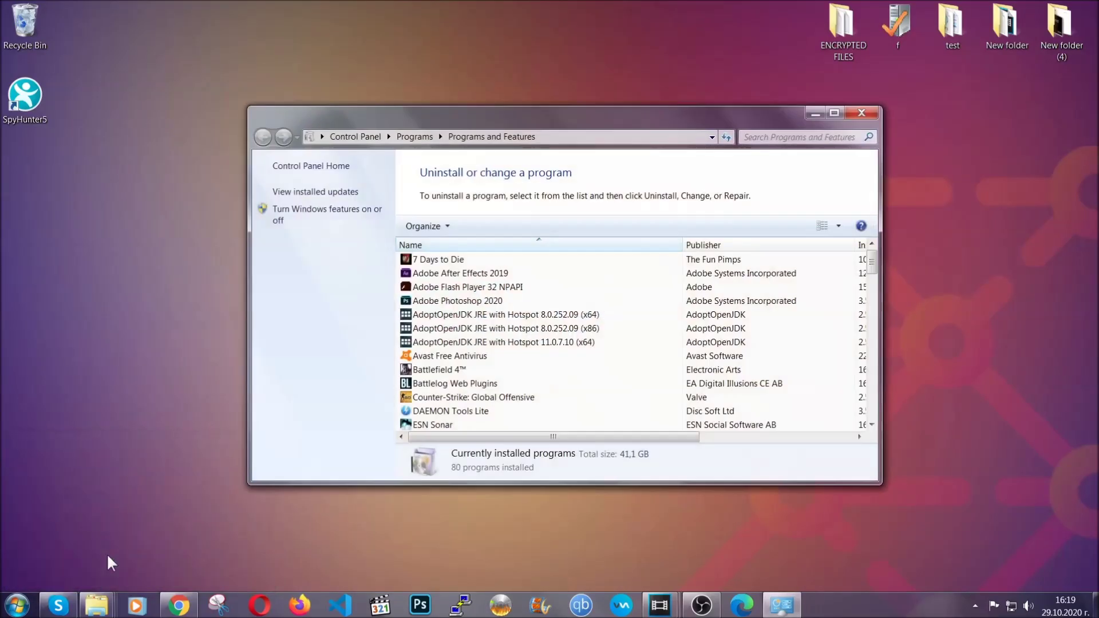
pyautogui.scroll(-20, 578, 309)
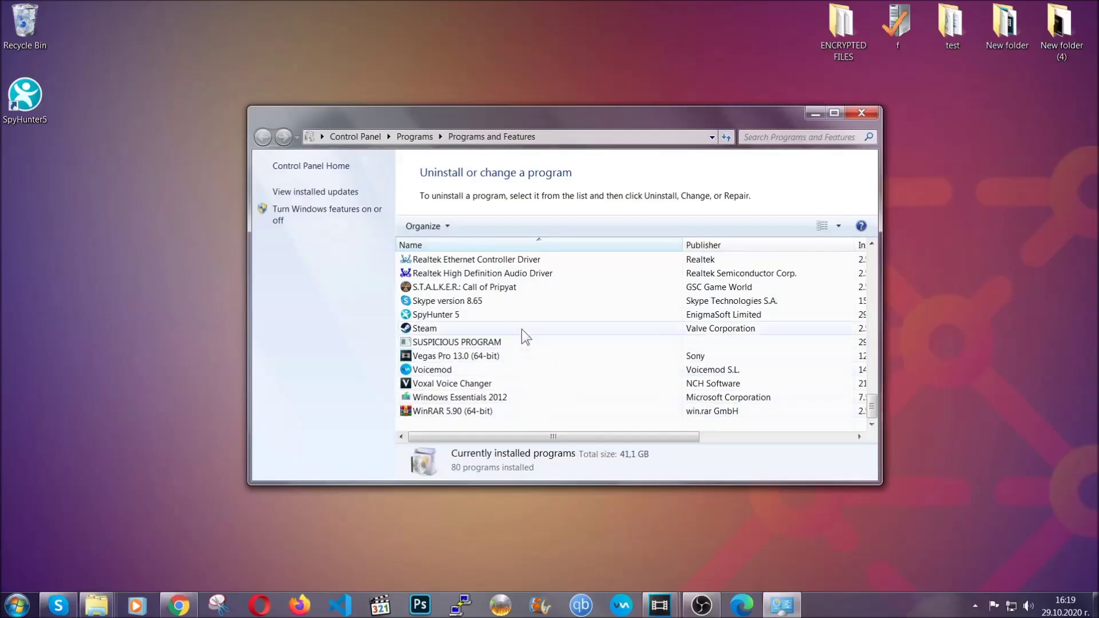
pyautogui.click(457, 342)
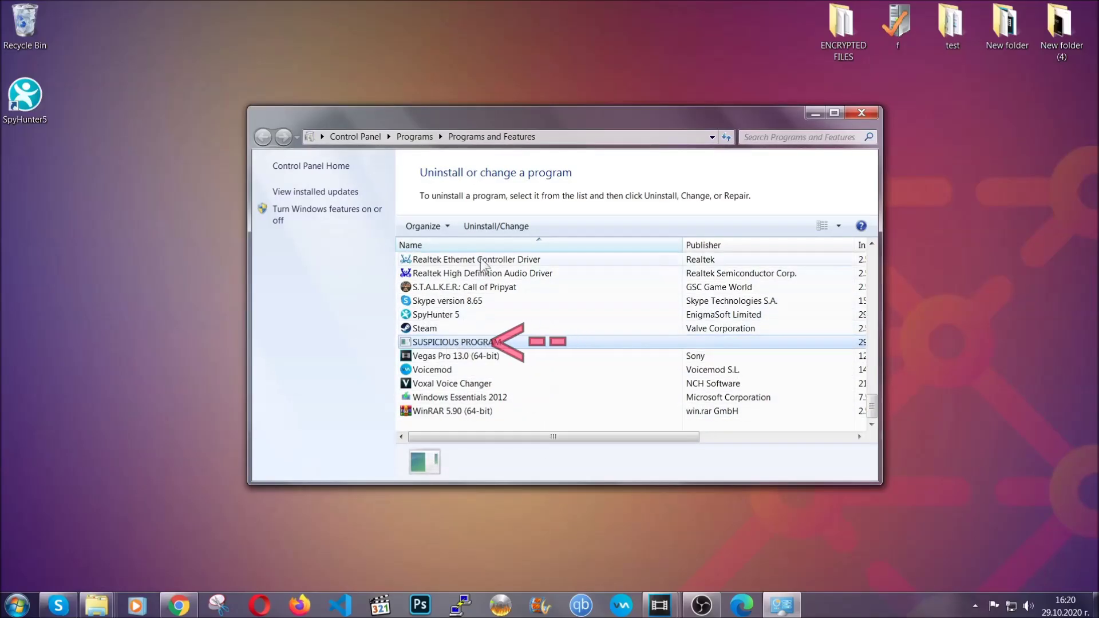
pyautogui.click(488, 227)
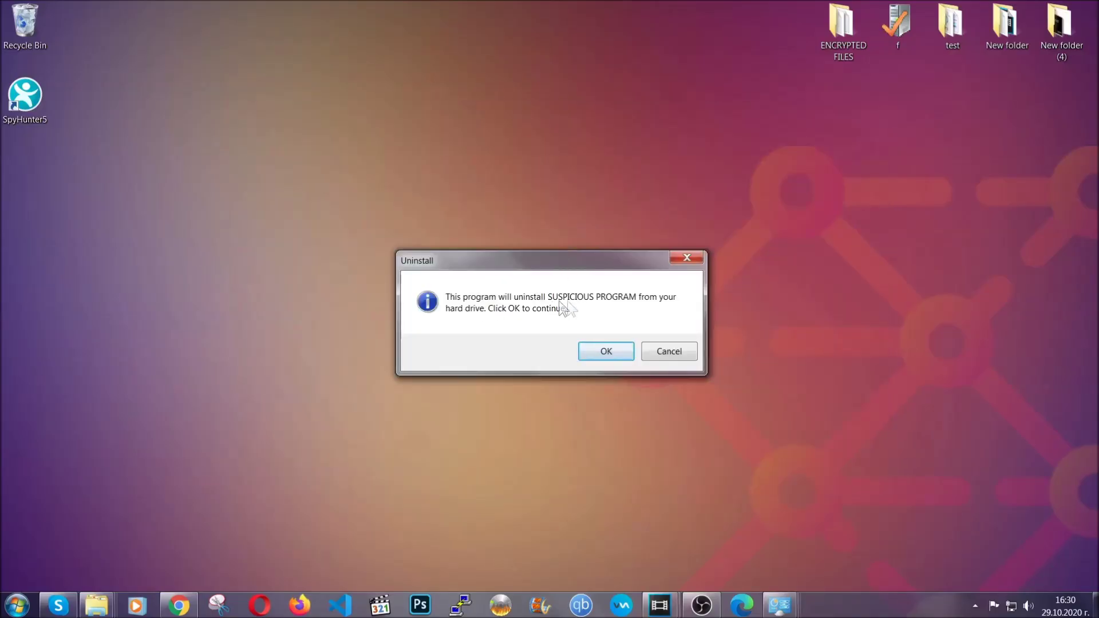
pyautogui.click(599, 352)
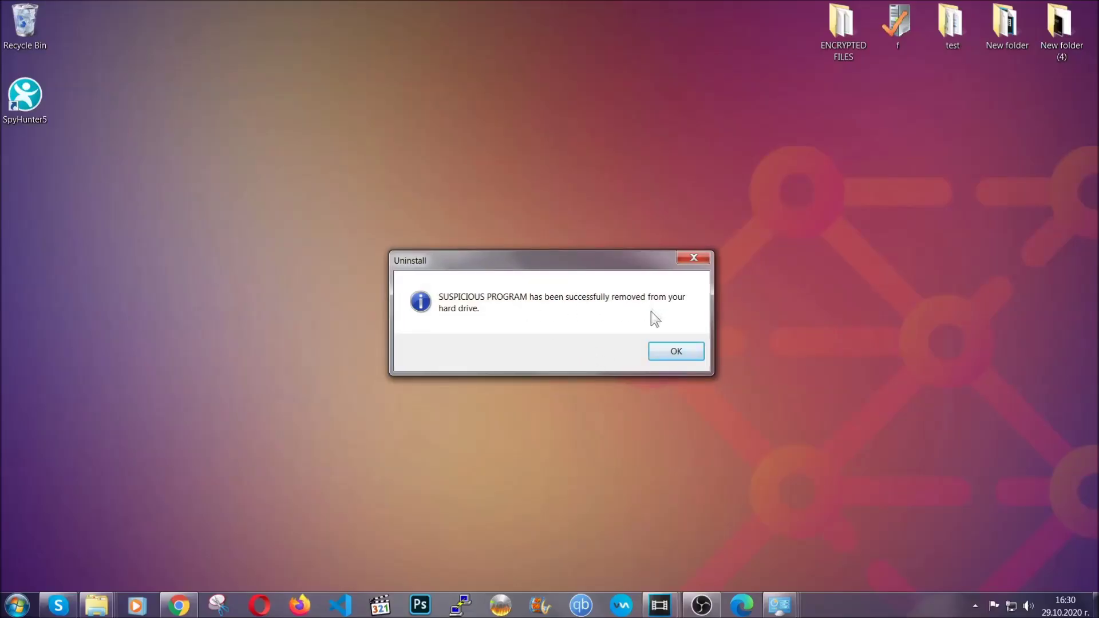
pyautogui.click(660, 349)
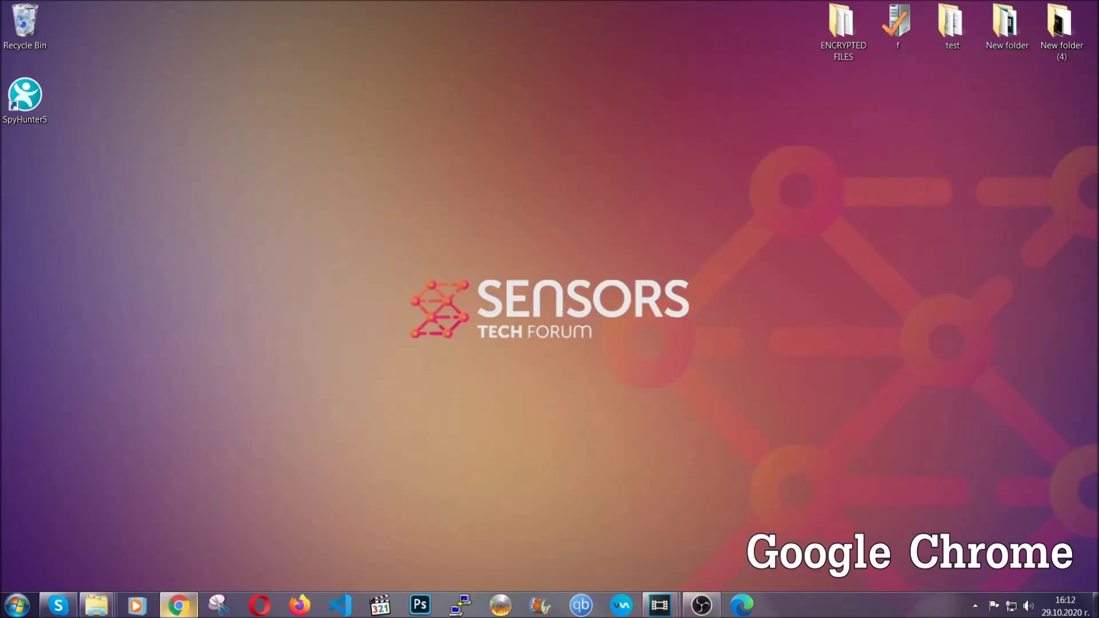
# Clear Chrome's all-time browsing data except passwords via chrome://settings/clearBrowserData.
pyautogui.click(184, 610)
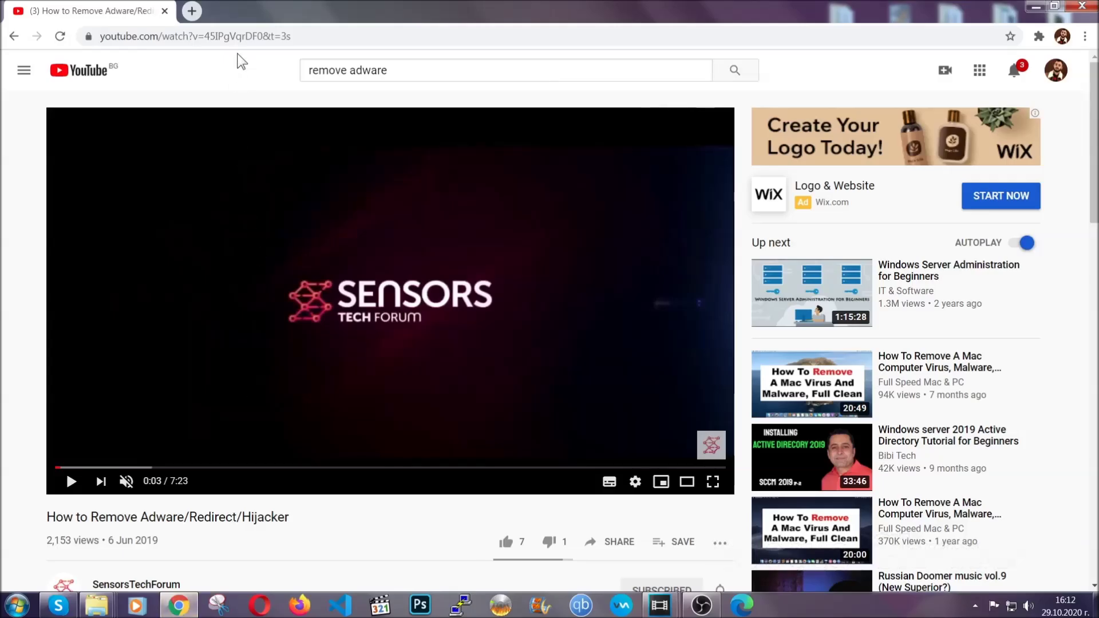
pyautogui.click(238, 38)
pyautogui.write('chro')
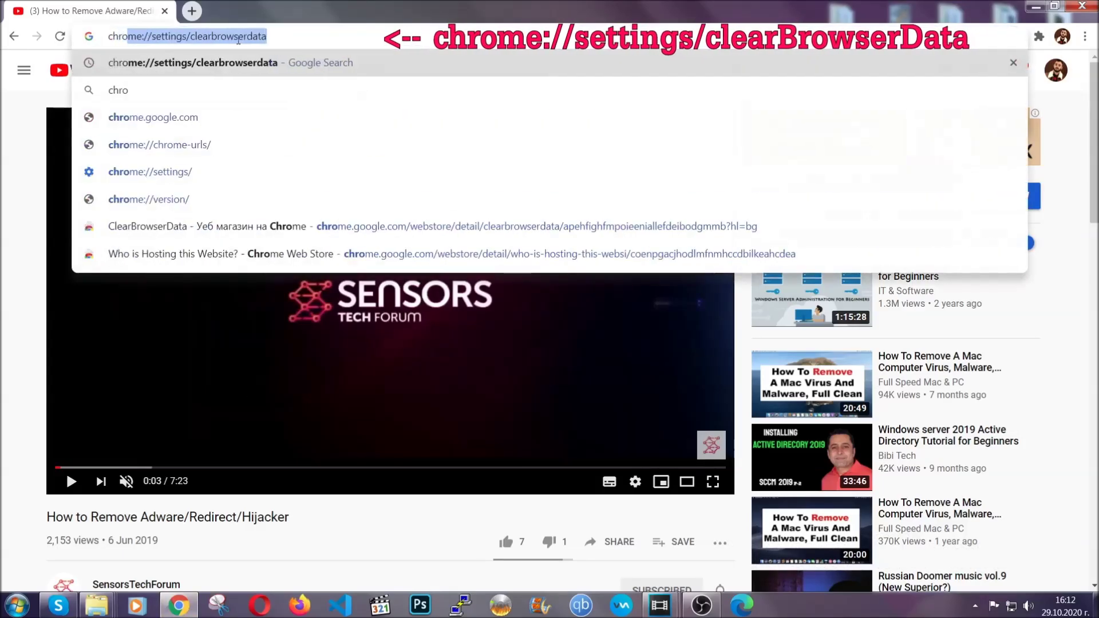
pyautogui.write('me:/')
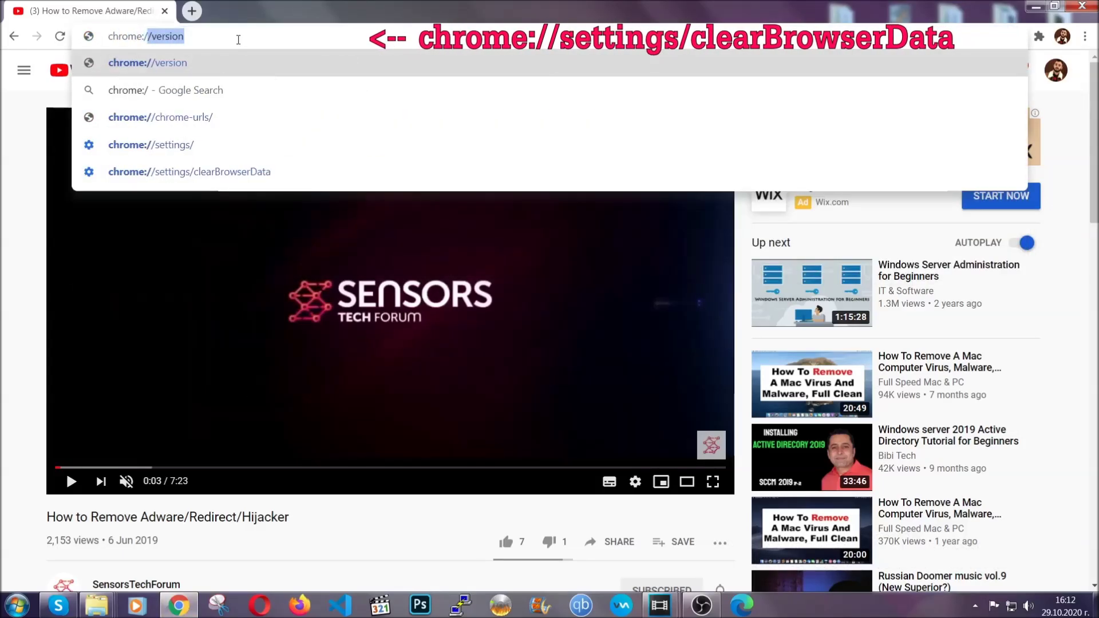
pyautogui.write('/setting')
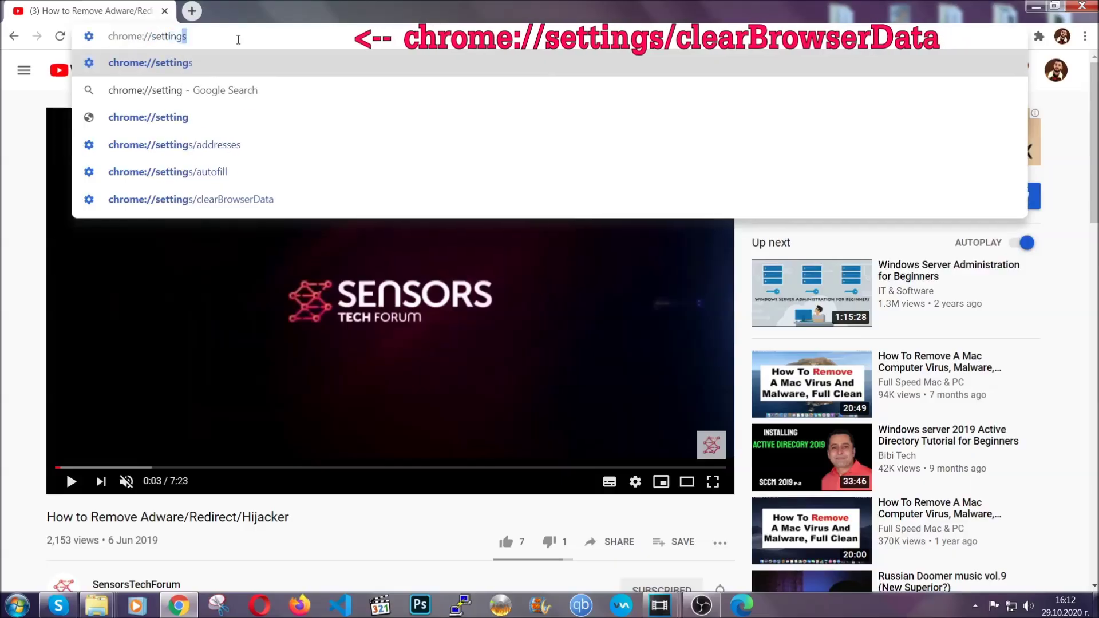
pyautogui.write('s/ce')
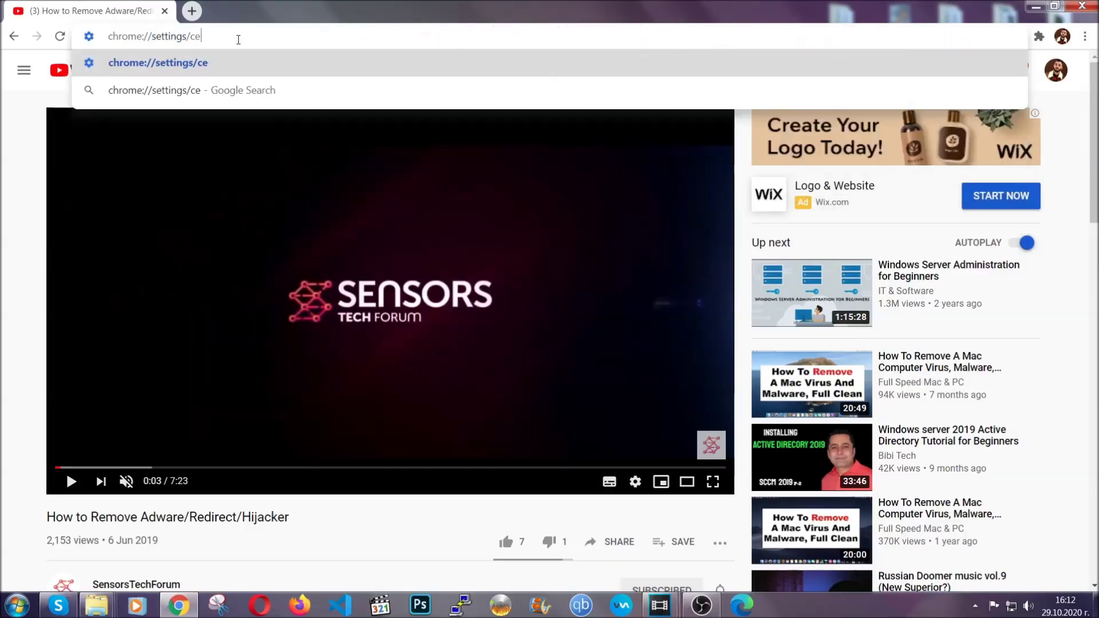
pyautogui.press('BackSpace')
pyautogui.write('learBrowserData')
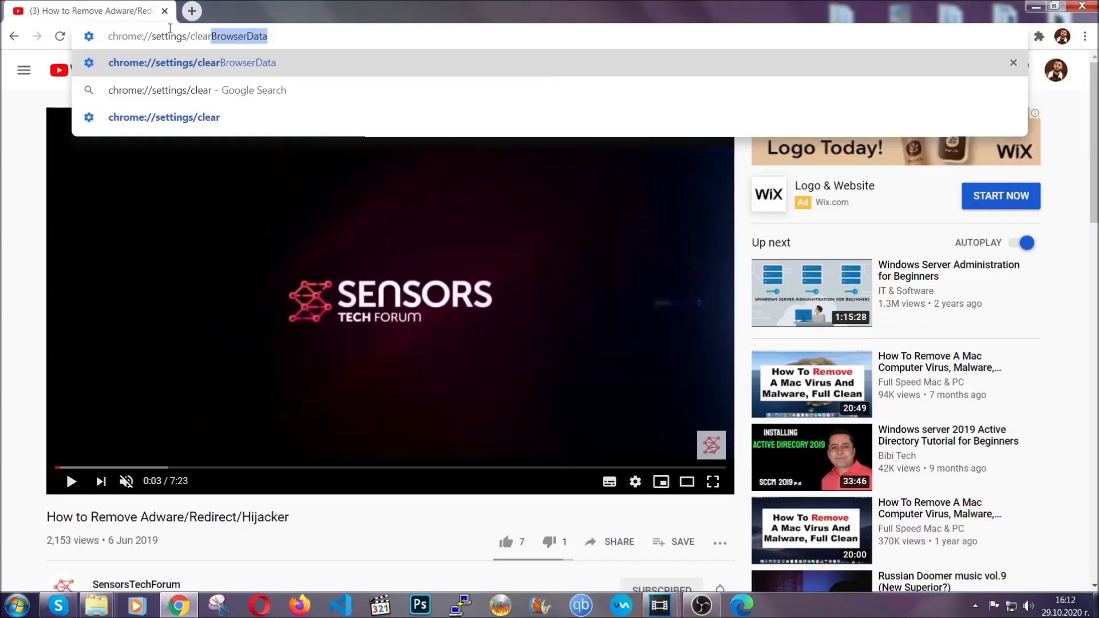
pyautogui.click(162, 61)
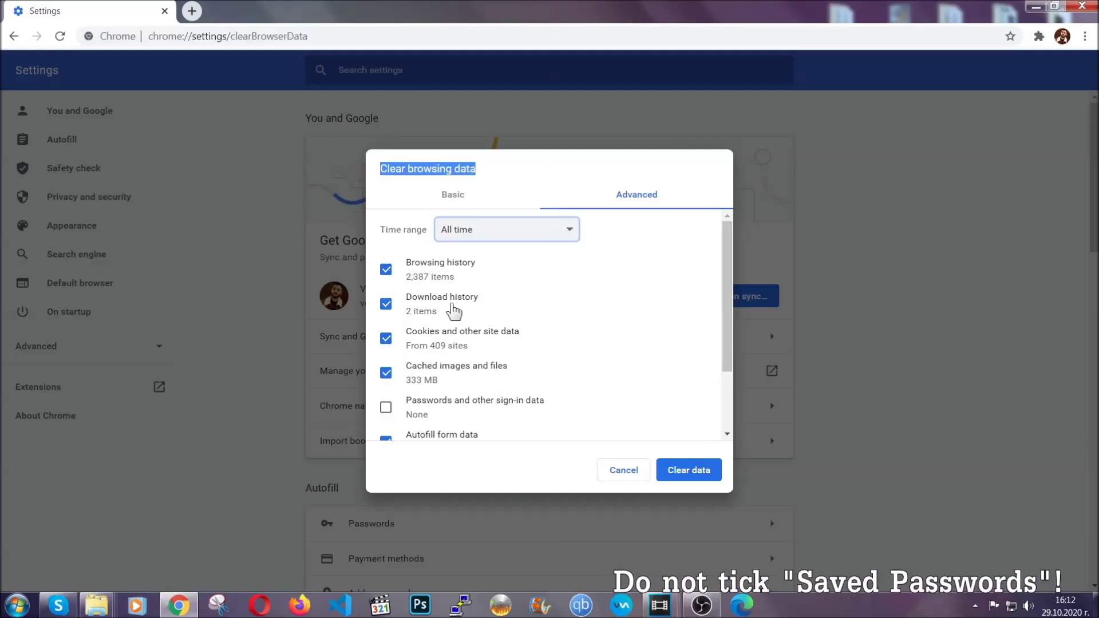
pyautogui.scroll(-3, 449, 385)
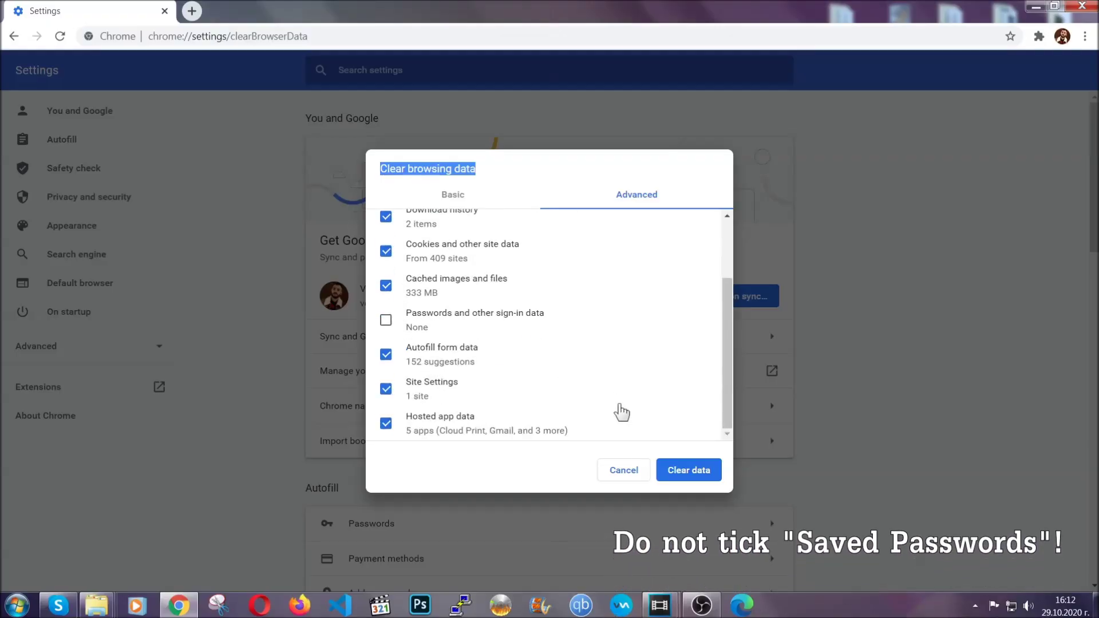
pyautogui.click(675, 471)
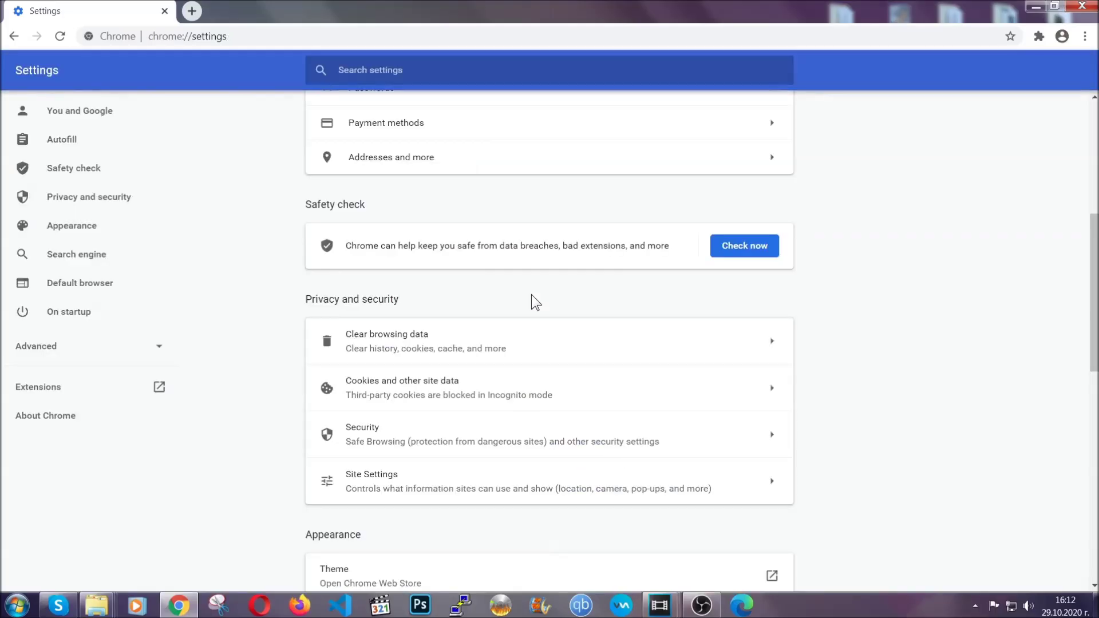
# Remove the Bulk Media Downloader extension from Chrome's Extensions page, then minimize Chrome.
pyautogui.click(1085, 36)
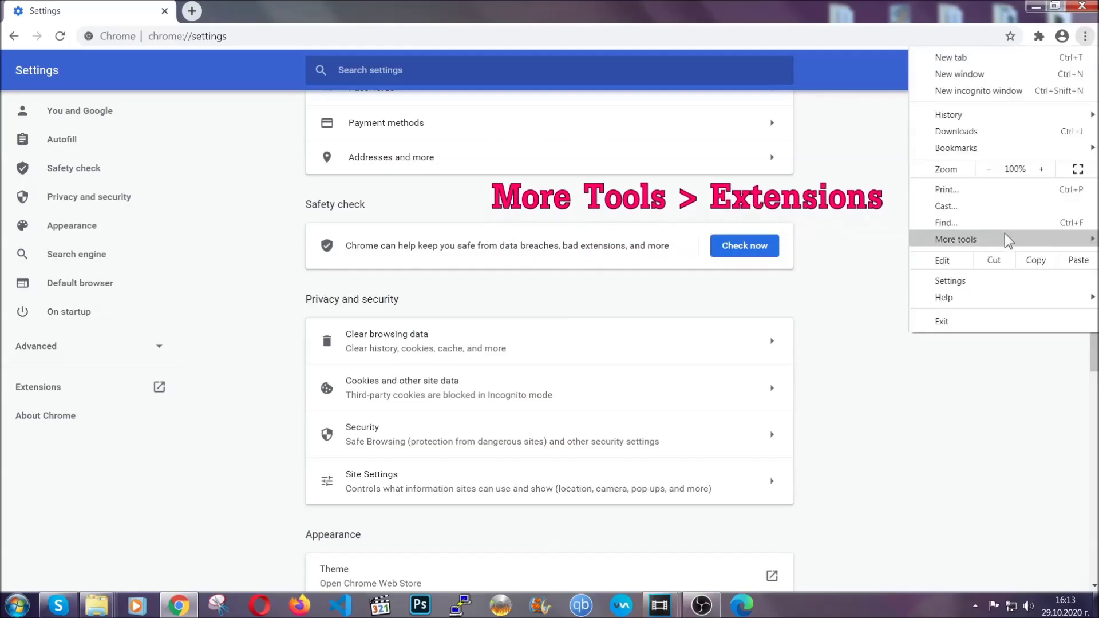
pyautogui.moveTo(1008, 240)
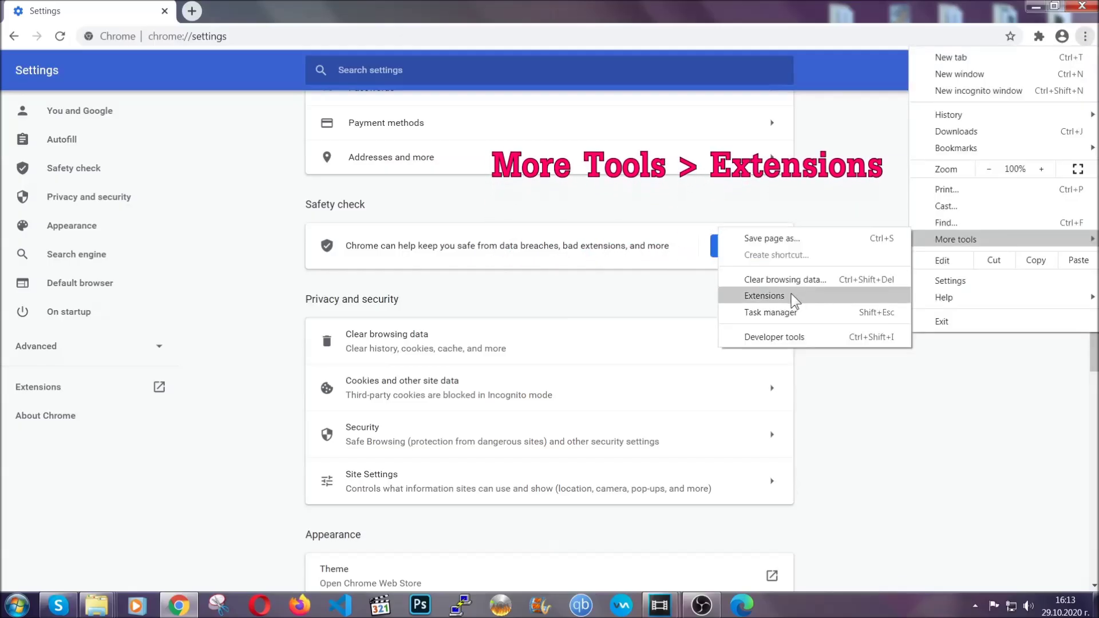
pyautogui.click(764, 296)
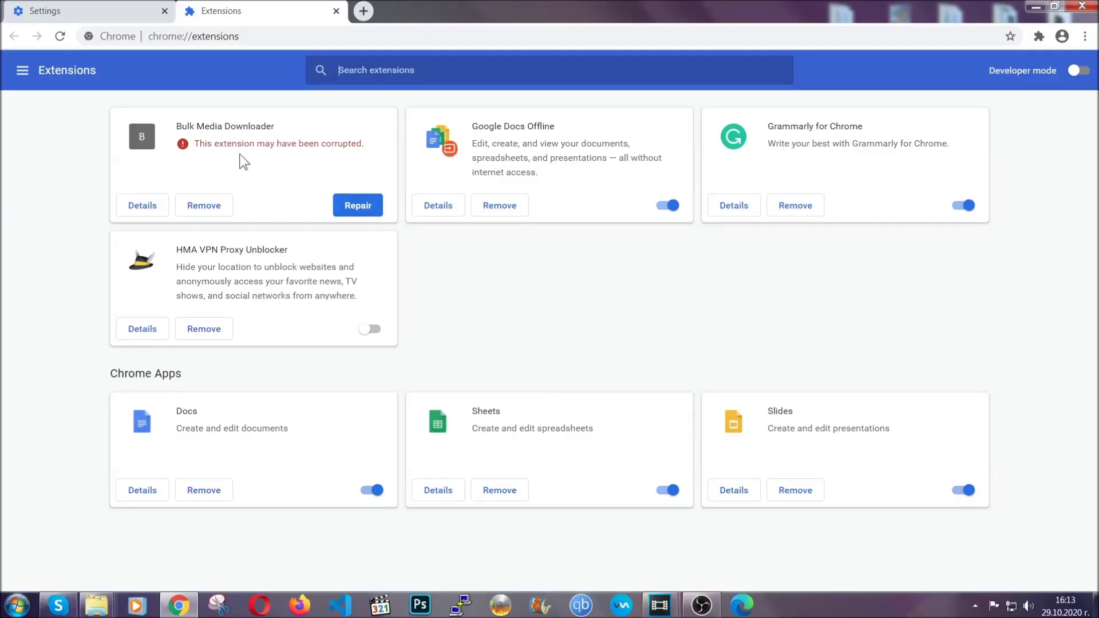
pyautogui.click(204, 205)
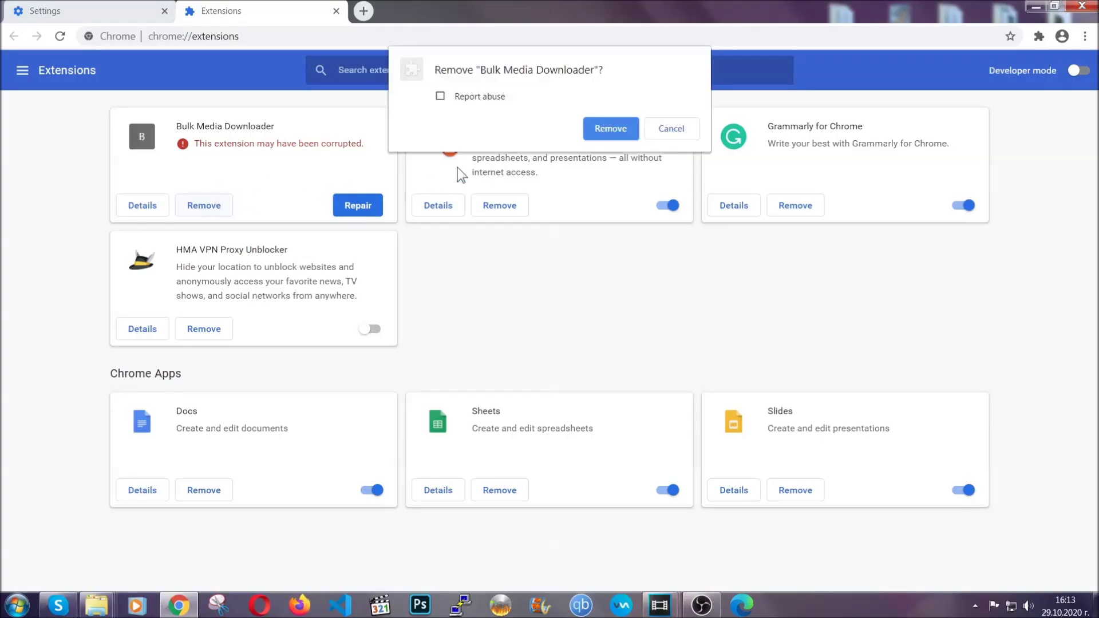
pyautogui.click(593, 126)
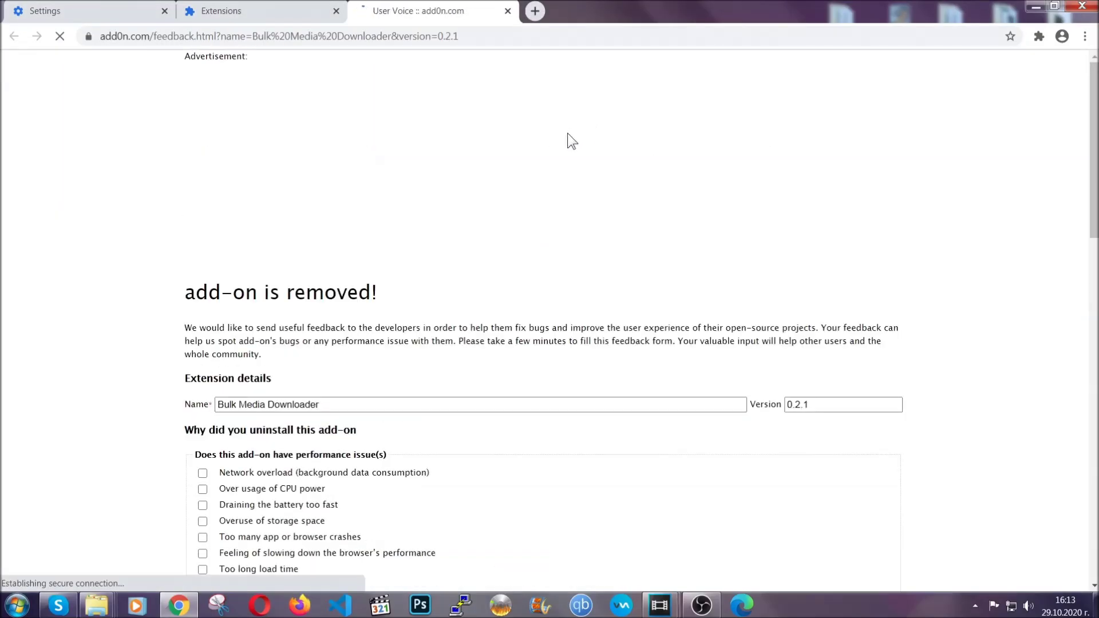
pyautogui.click(280, 12)
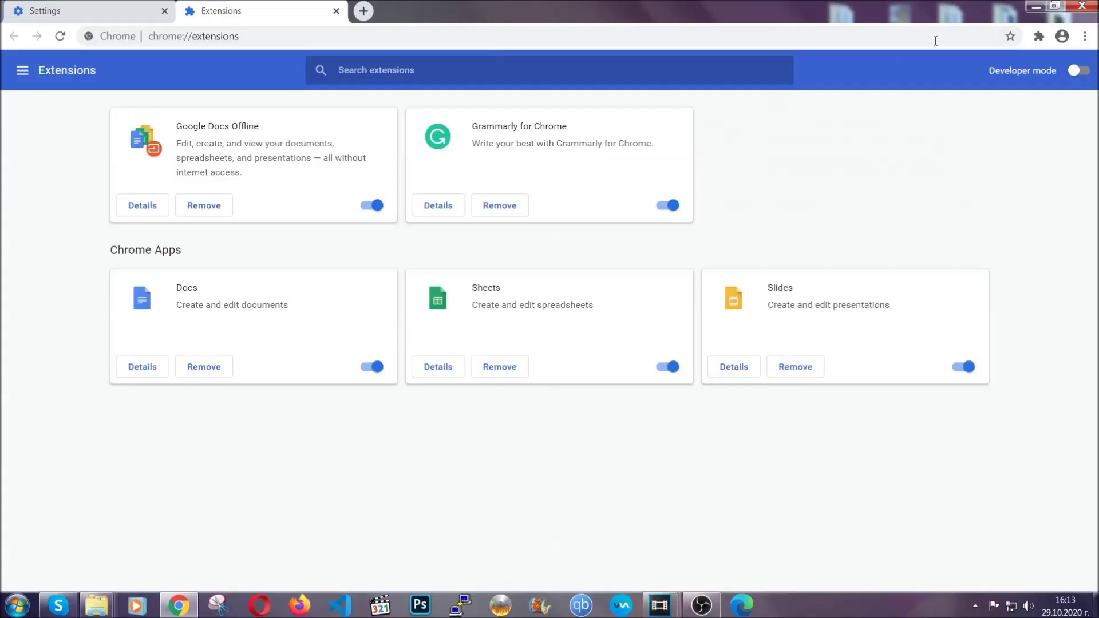
pyautogui.click(1034, 8)
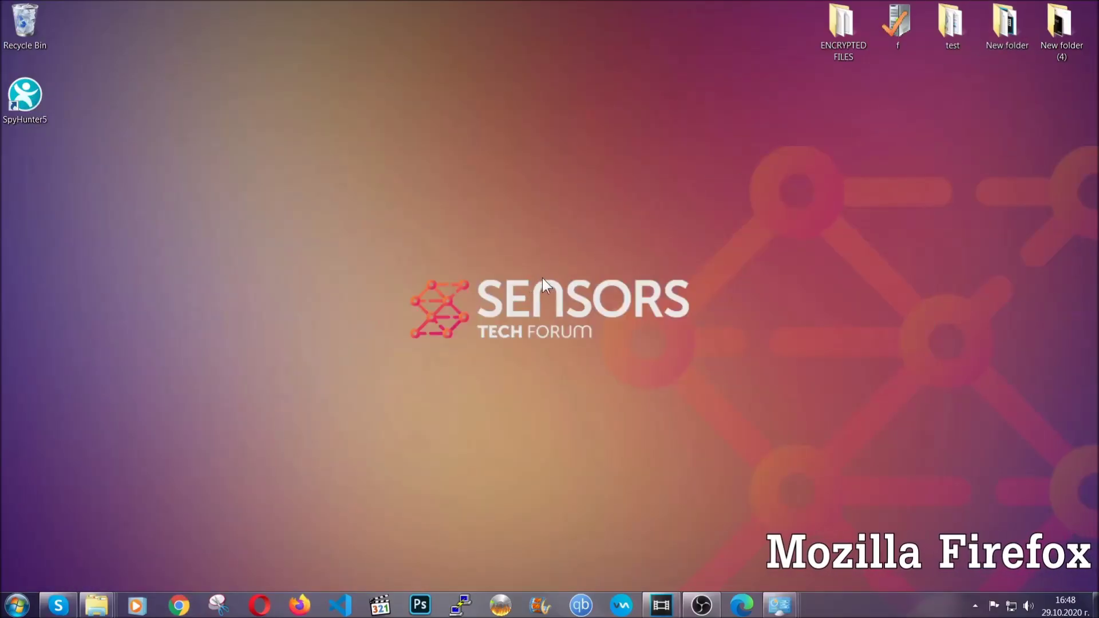
# Launch Firefox, load about:support, and choose Refresh Firefox.
pyautogui.click(298, 601)
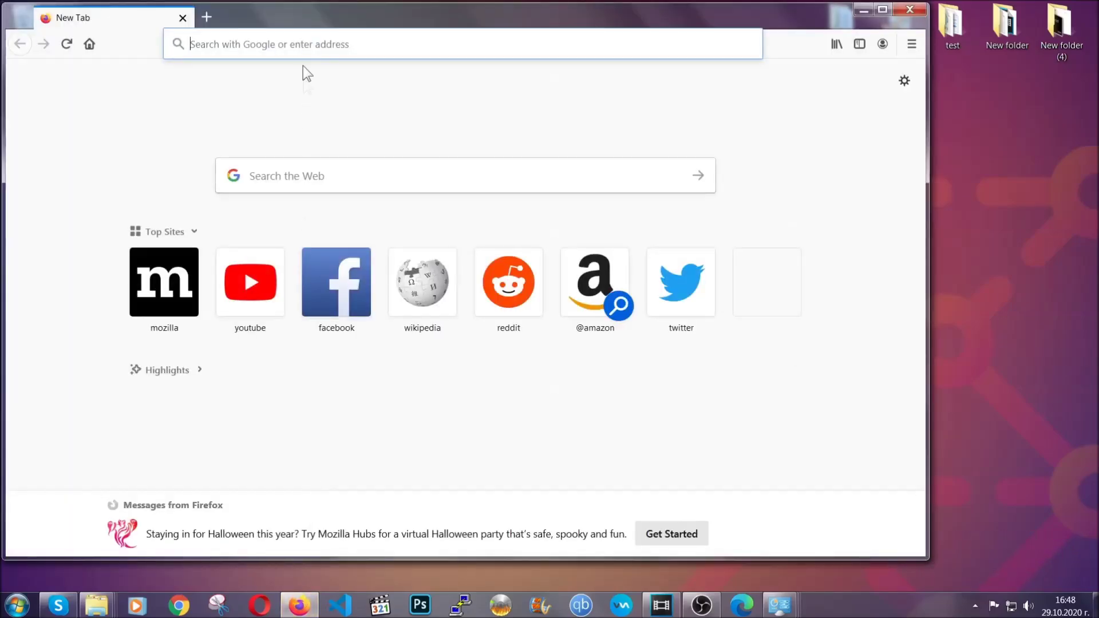
pyautogui.click(302, 44)
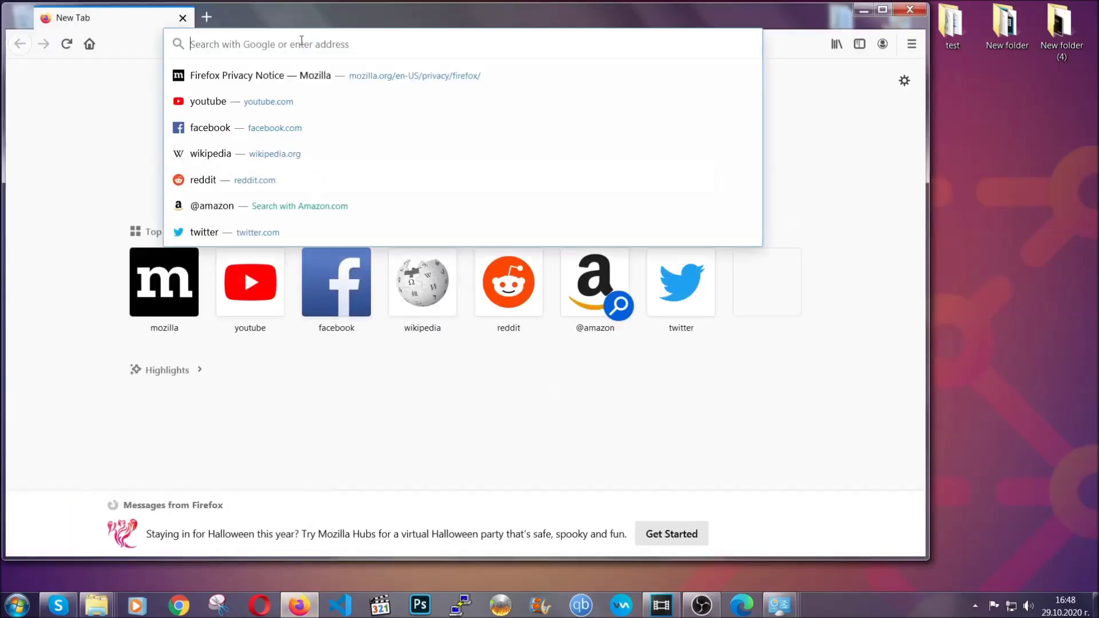
pyautogui.write('about:support')
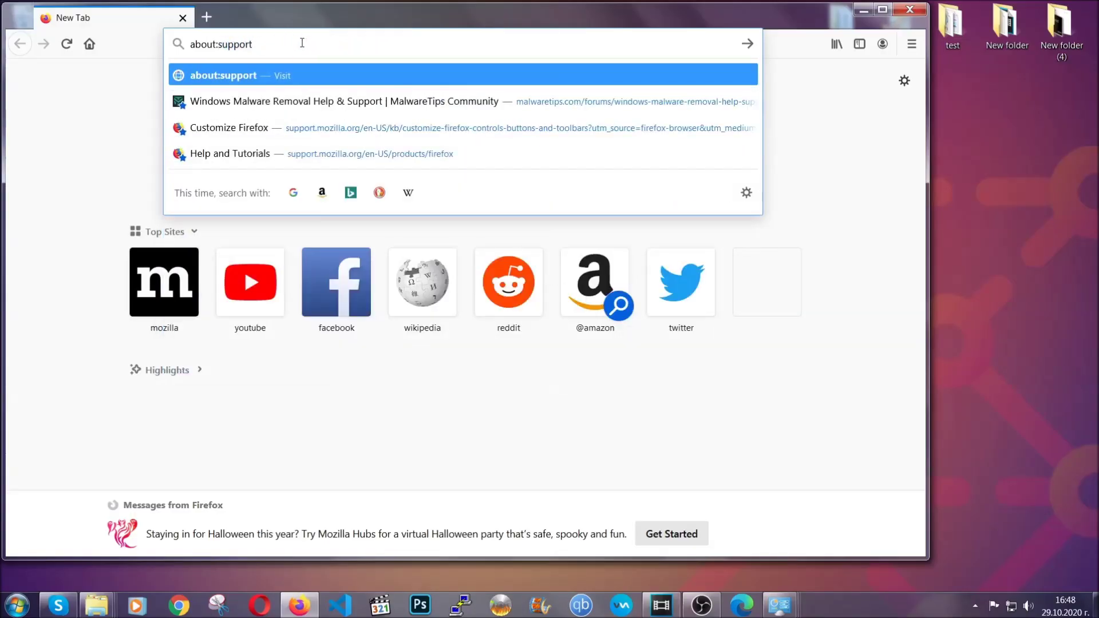
pyautogui.press('Return')
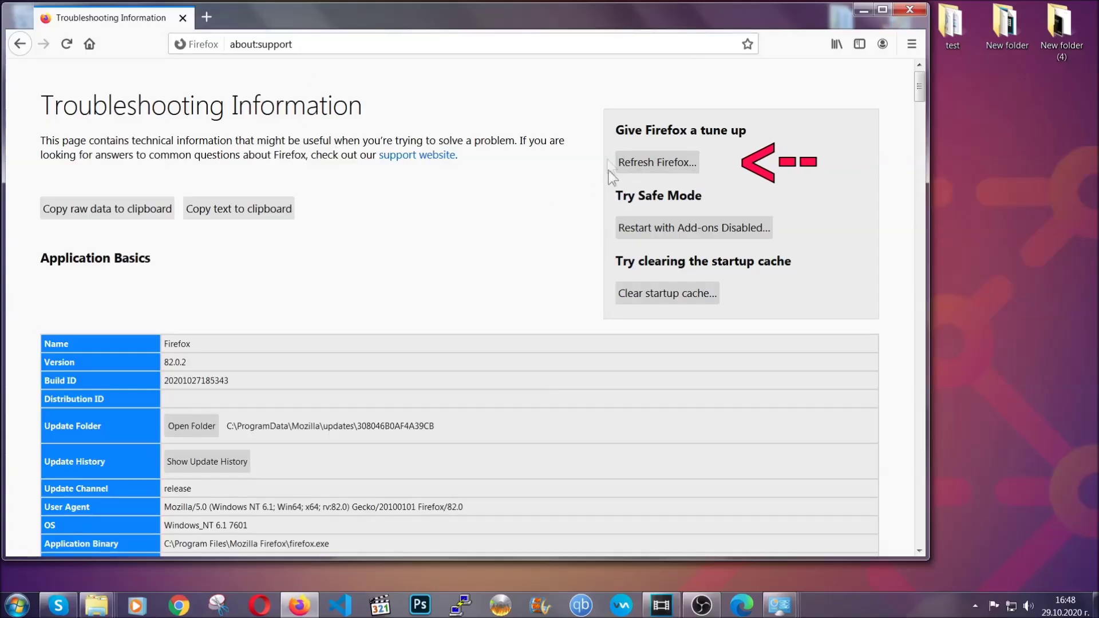
pyautogui.click(651, 167)
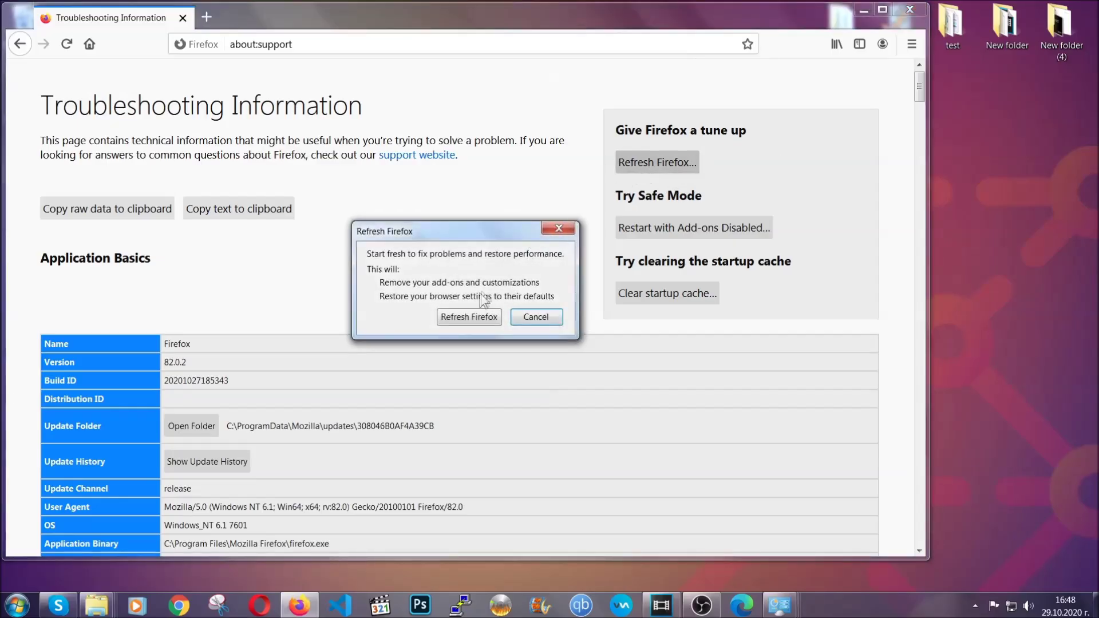
# Confirm the Firefox refresh, finish the Import Wizard, and minimize the reopened Firefox.
pyautogui.click(468, 318)
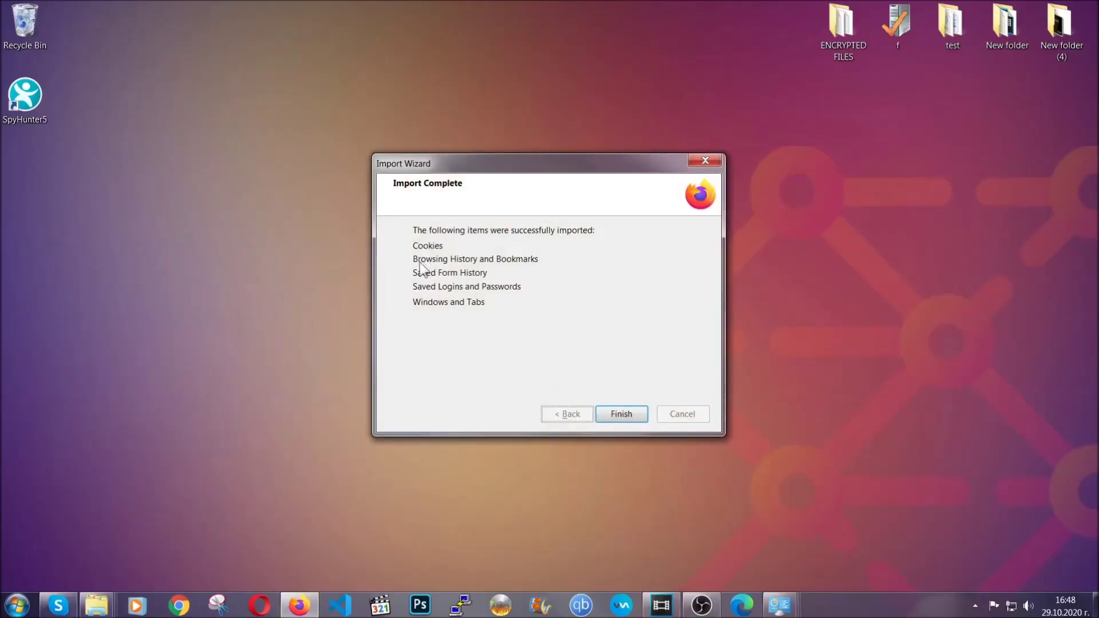
pyautogui.click(620, 414)
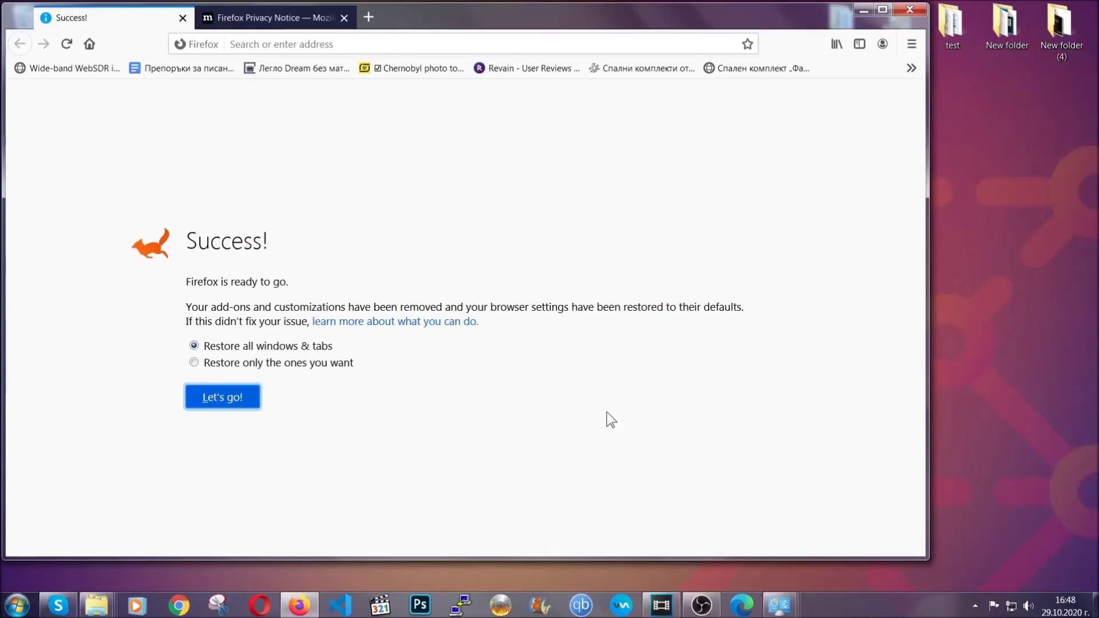
pyautogui.click(861, 10)
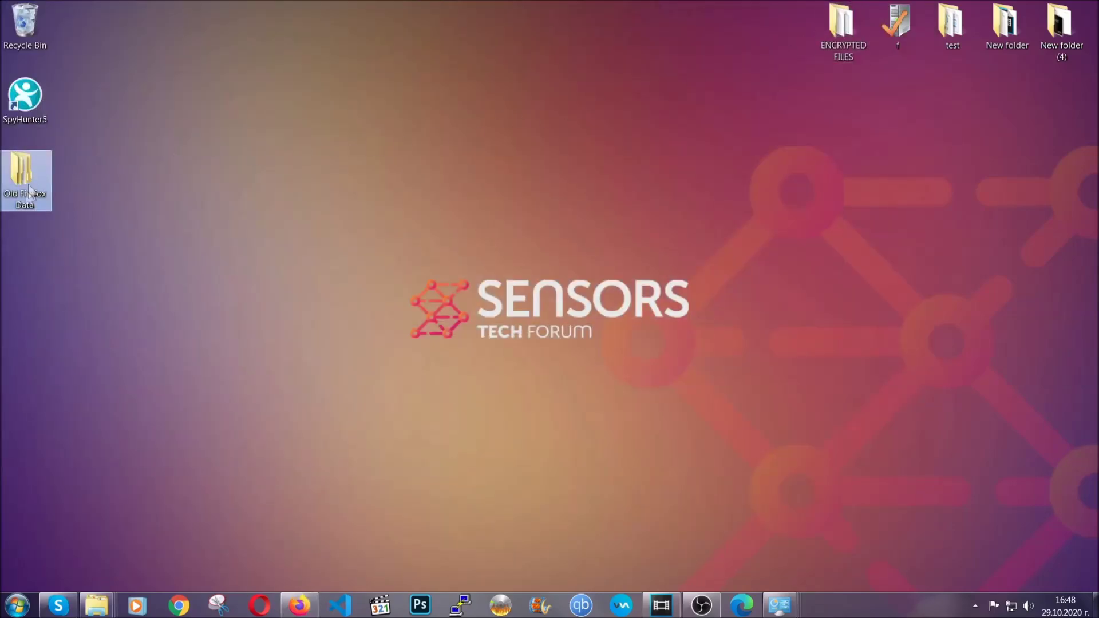
# Launch Microsoft Edge and load edge://settings/clearBrowserData.
pyautogui.moveTo(33, 170)
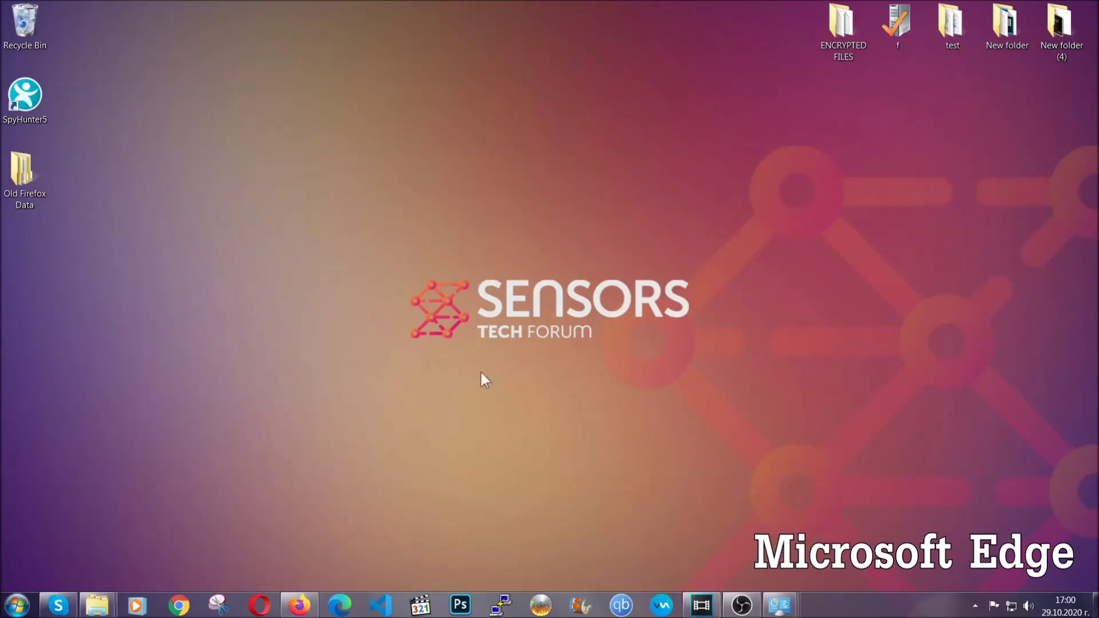
pyautogui.click(340, 604)
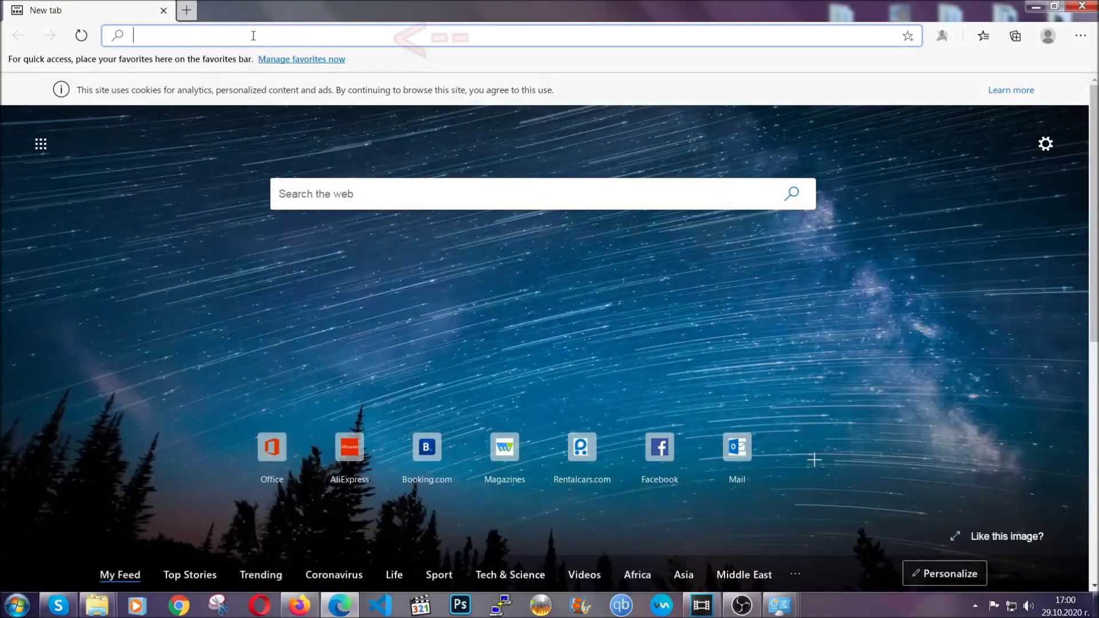
pyautogui.write('edge:')
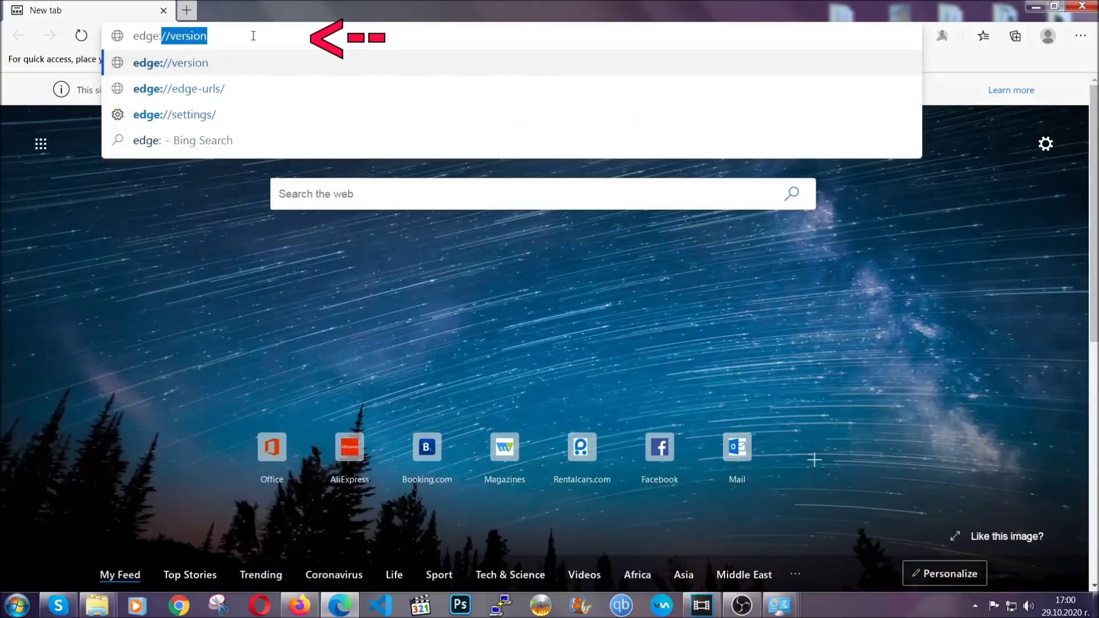
pyautogui.write('//setting')
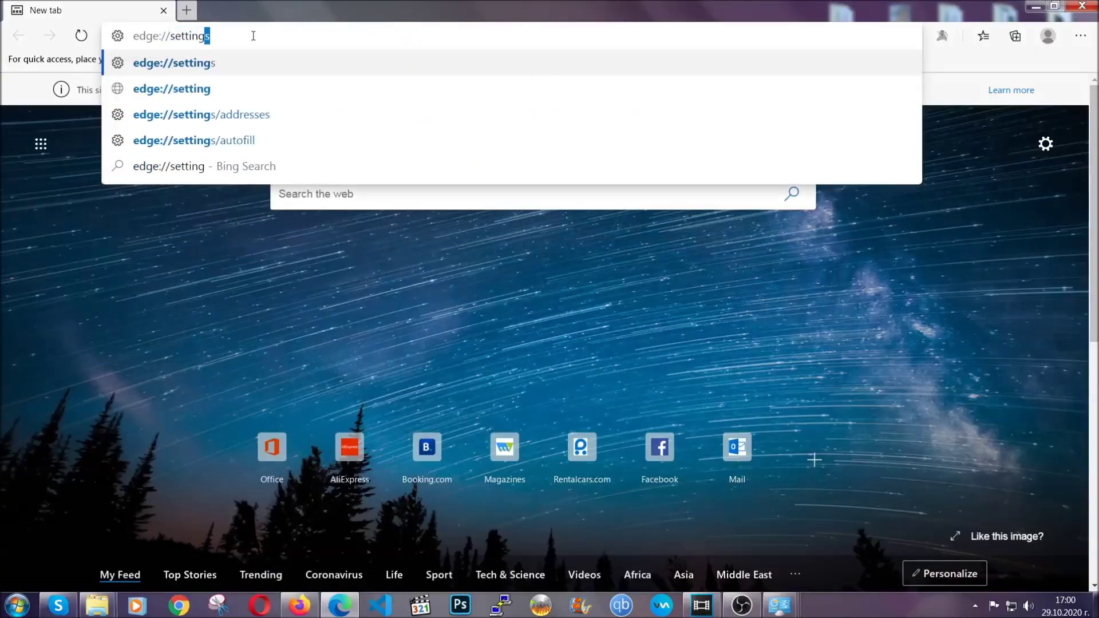
pyautogui.write('s/cle')
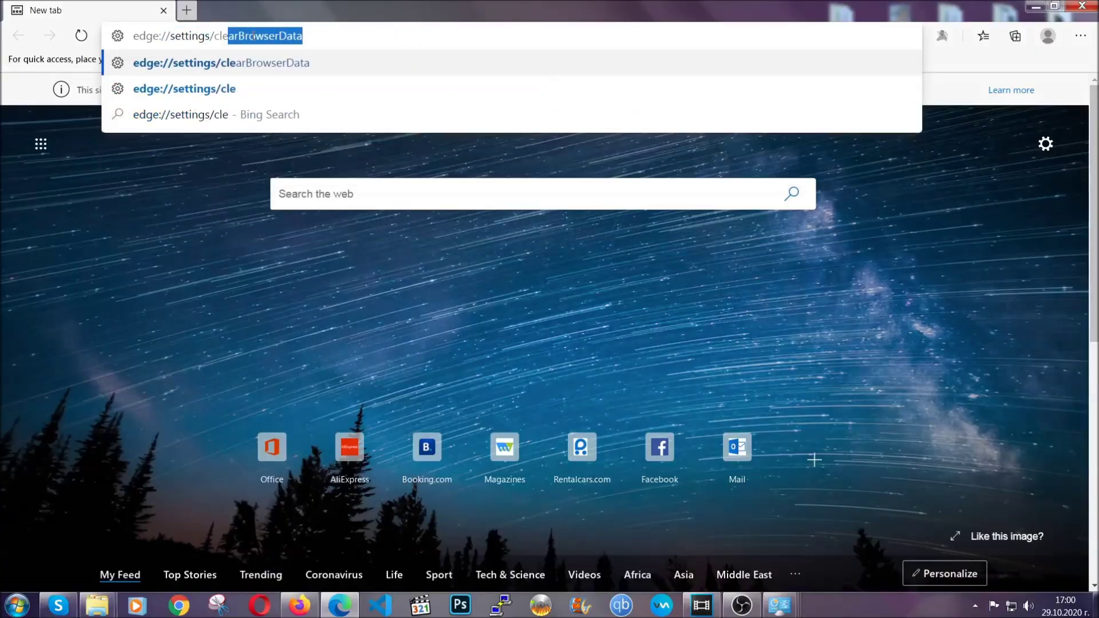
pyautogui.write('arBrow')
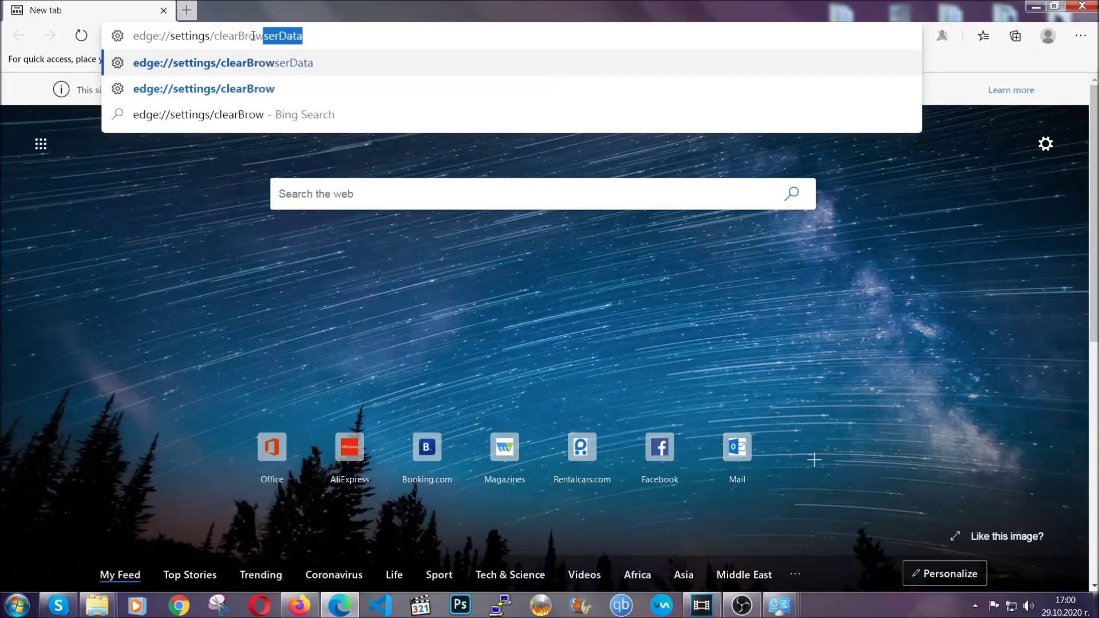
pyautogui.write('serData')
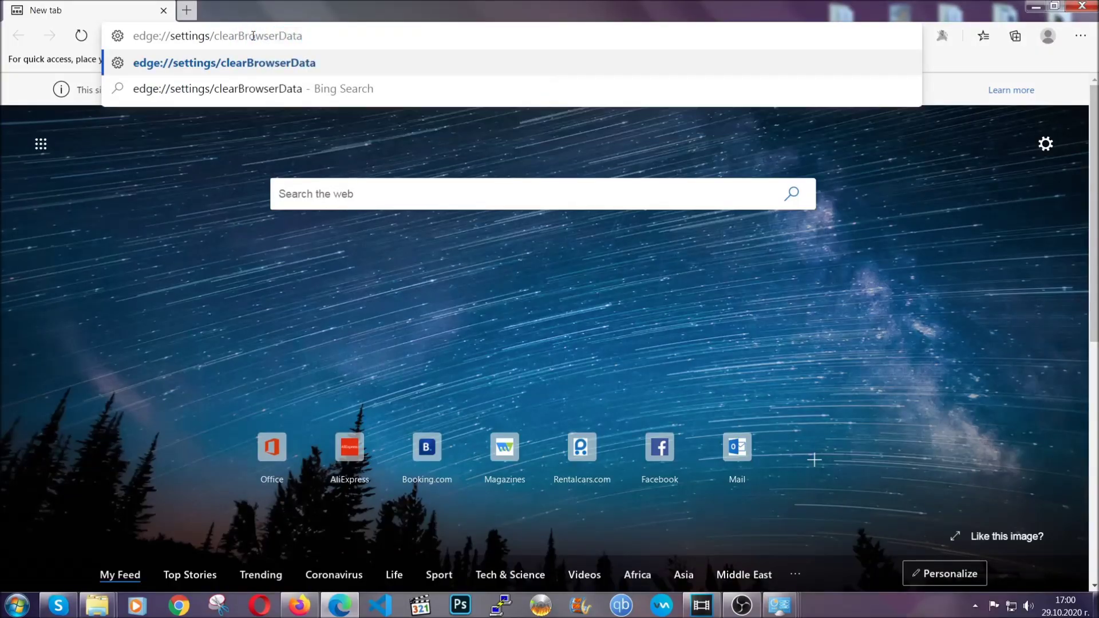
pyautogui.press('Return')
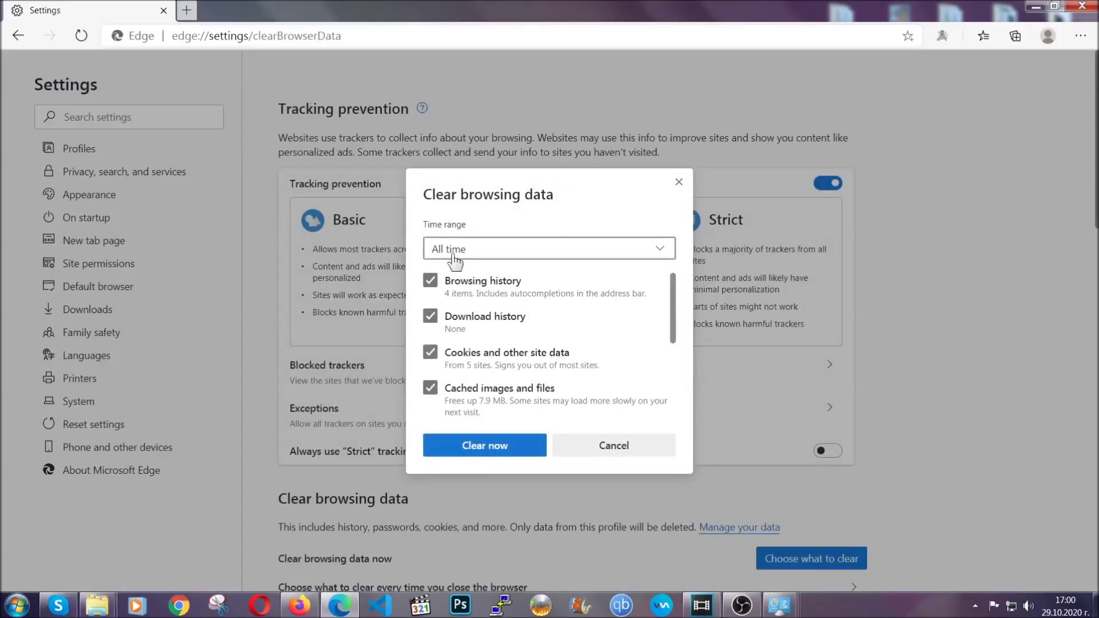
# Set the time range to All time and clear Edge's browsing data.
pyautogui.click(455, 261)
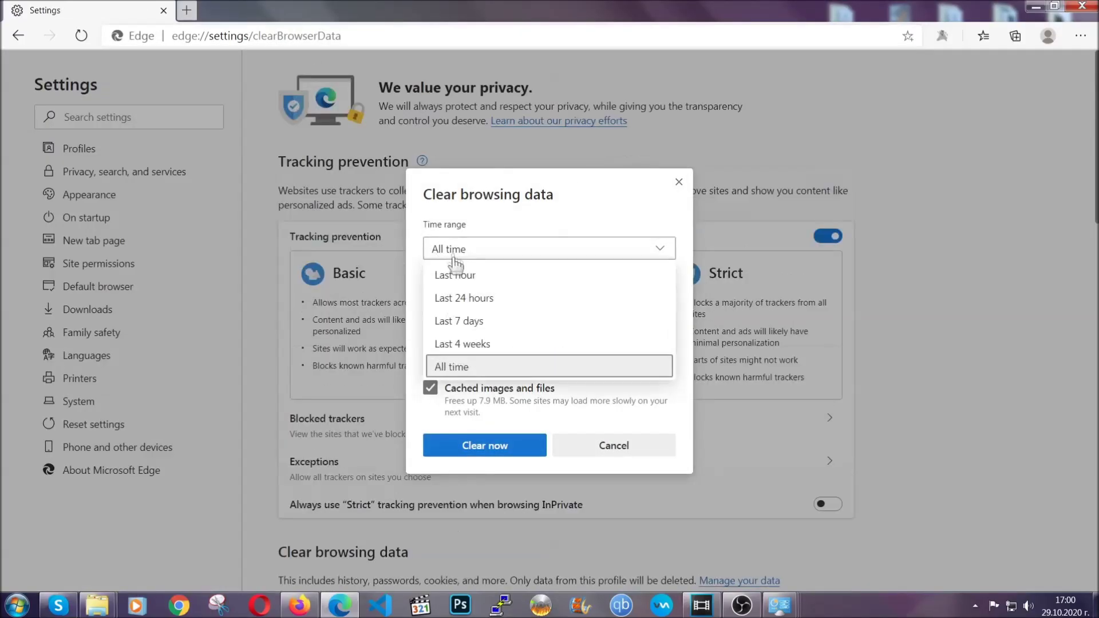
pyautogui.click(452, 367)
pyautogui.scroll(-3, 462, 349)
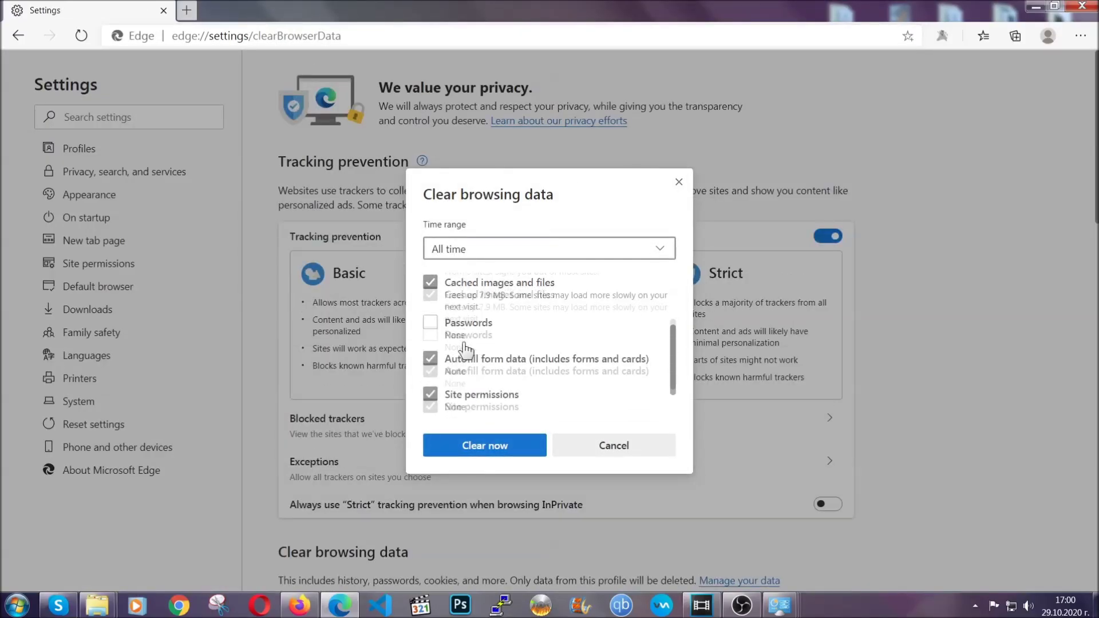
pyautogui.click(478, 450)
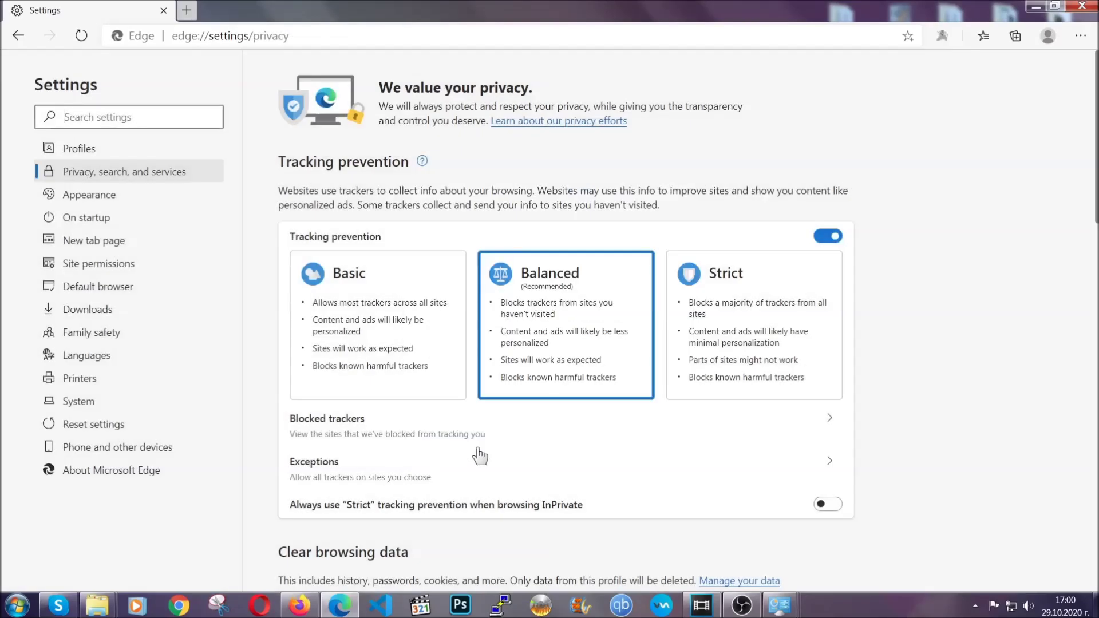
# Remove Edge's single installed extension from the Extensions page, then close Edge.
pyautogui.click(1080, 36)
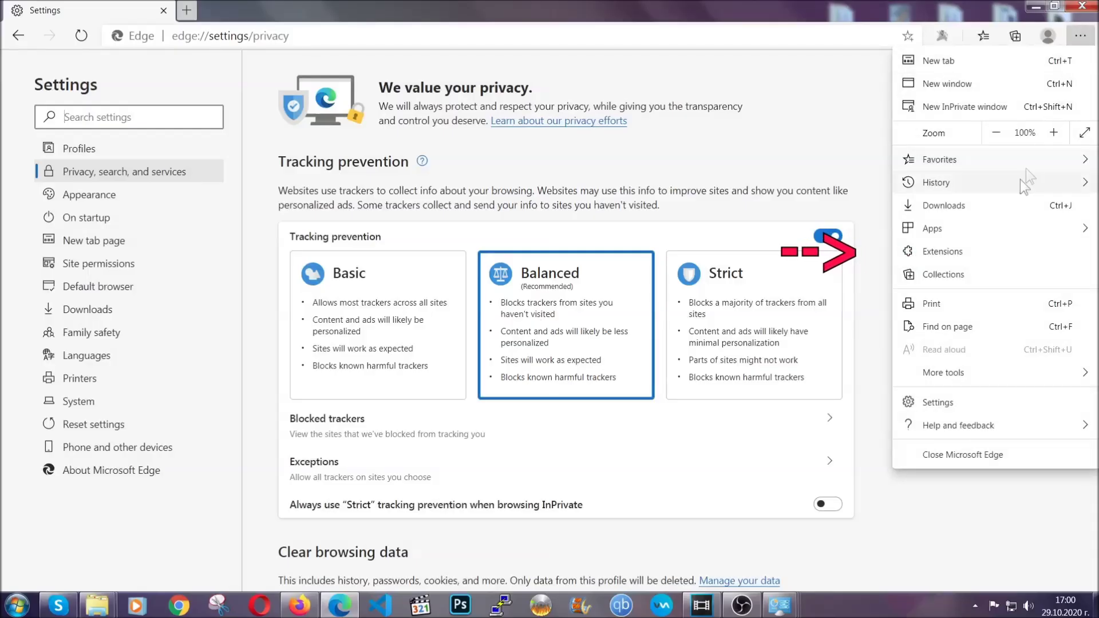
pyautogui.click(1002, 244)
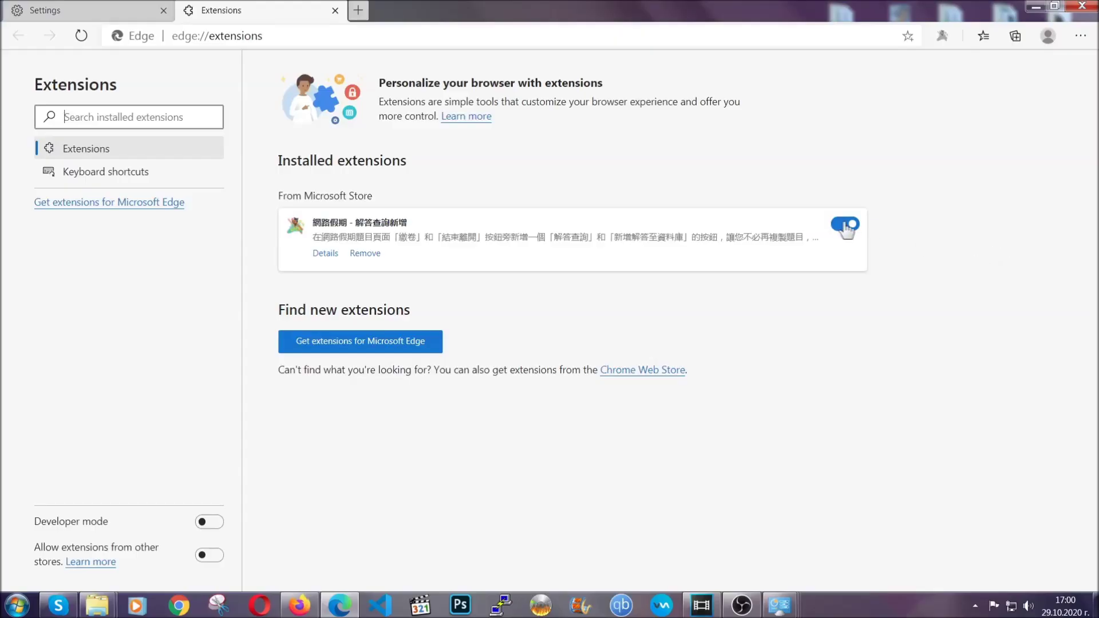
pyautogui.click(361, 255)
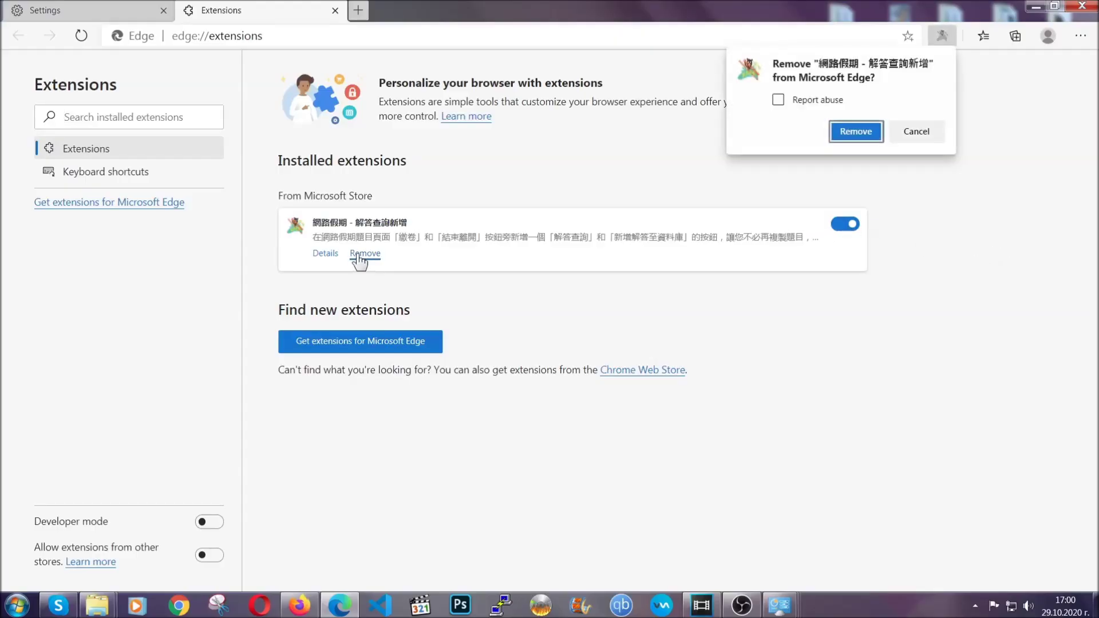
pyautogui.click(853, 131)
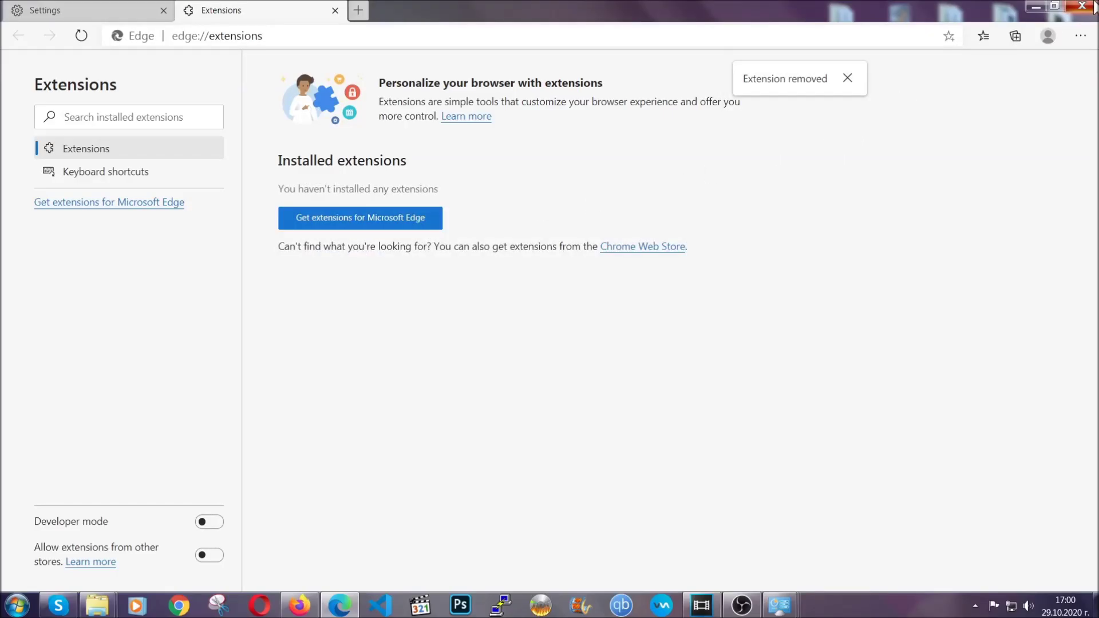
pyautogui.click(1093, 7)
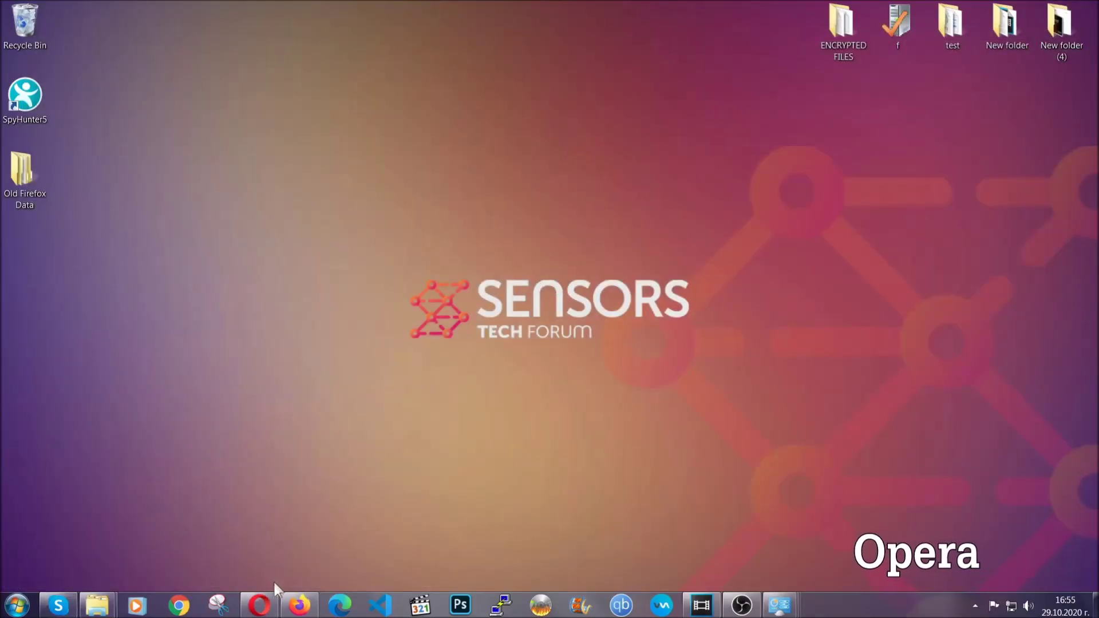
# Launch Opera and load opera://settings/clearBrowserData.
pyautogui.click(262, 602)
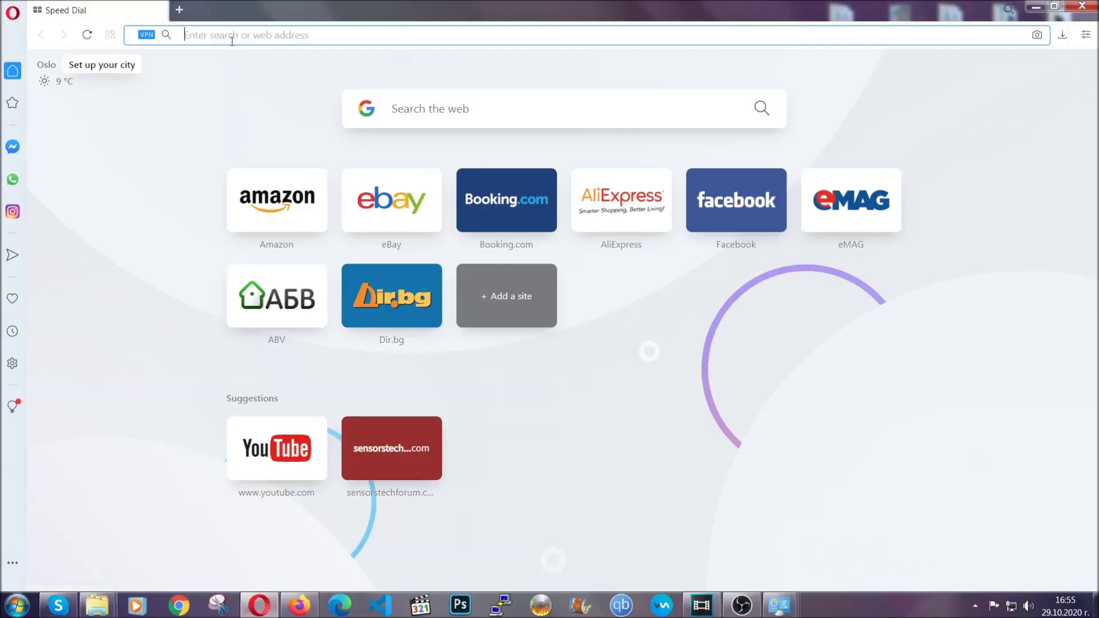
pyautogui.write('opera')
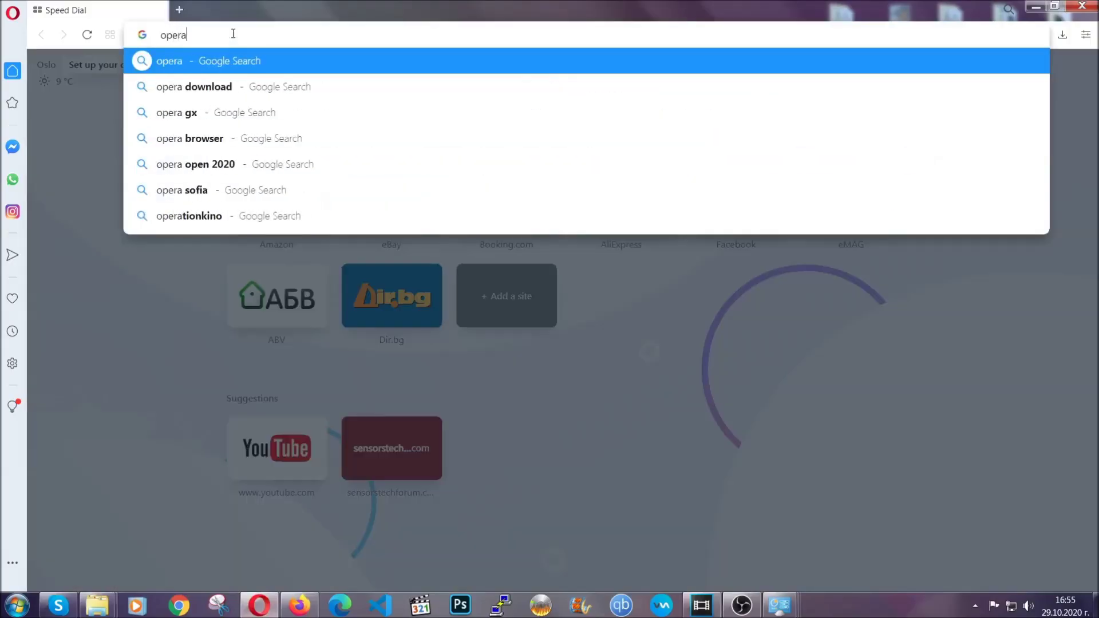
pyautogui.write('://se')
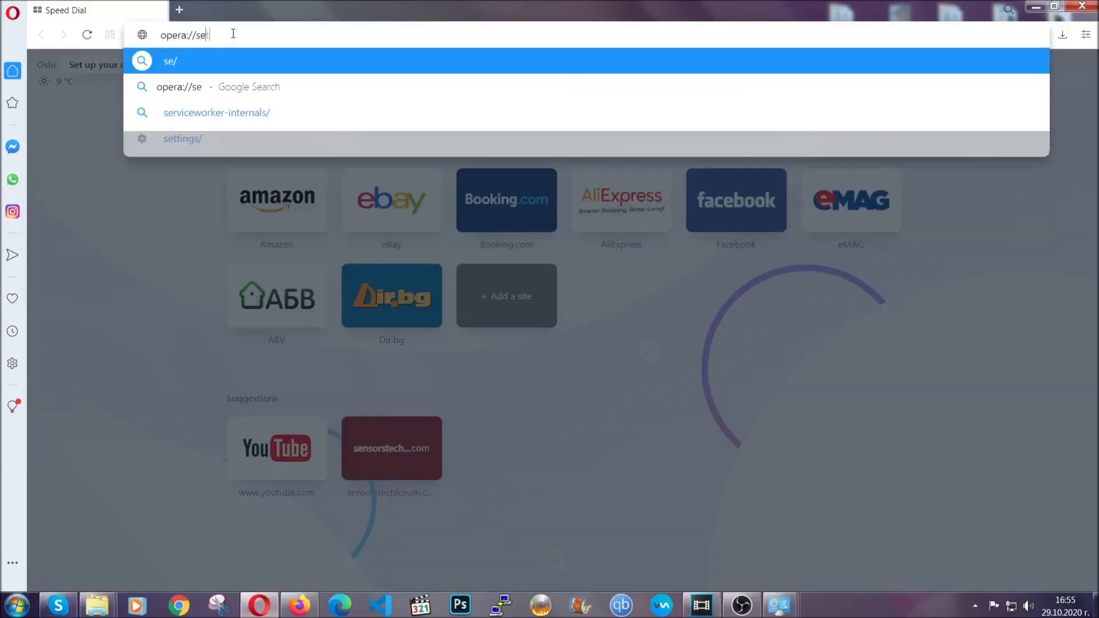
pyautogui.write('ttings/clearBrr')
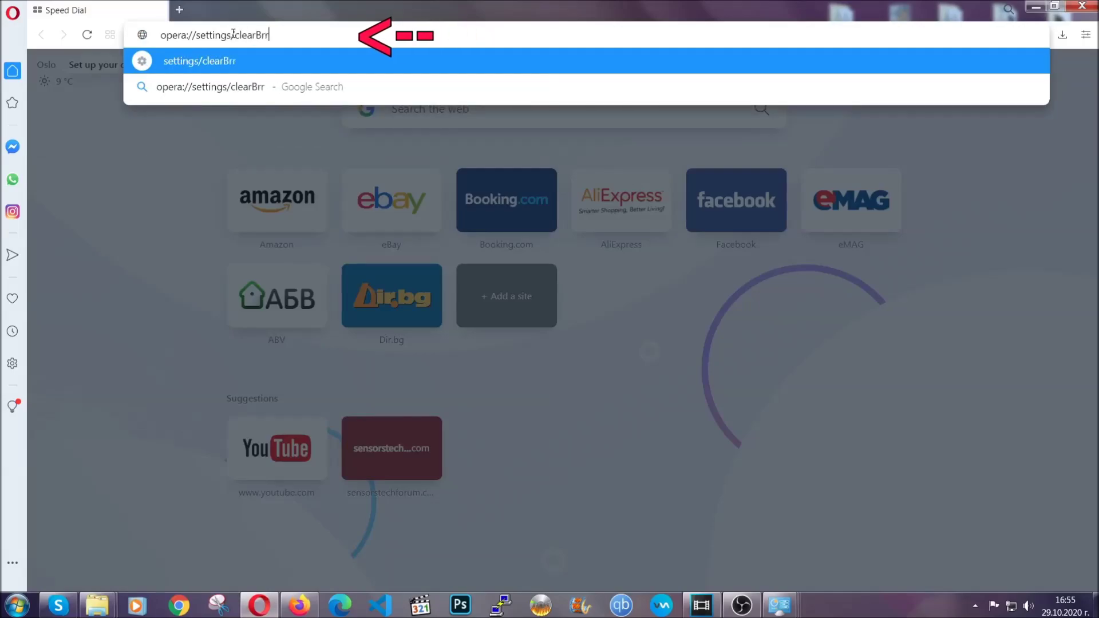
pyautogui.press('BackSpace')
pyautogui.write('owserD')
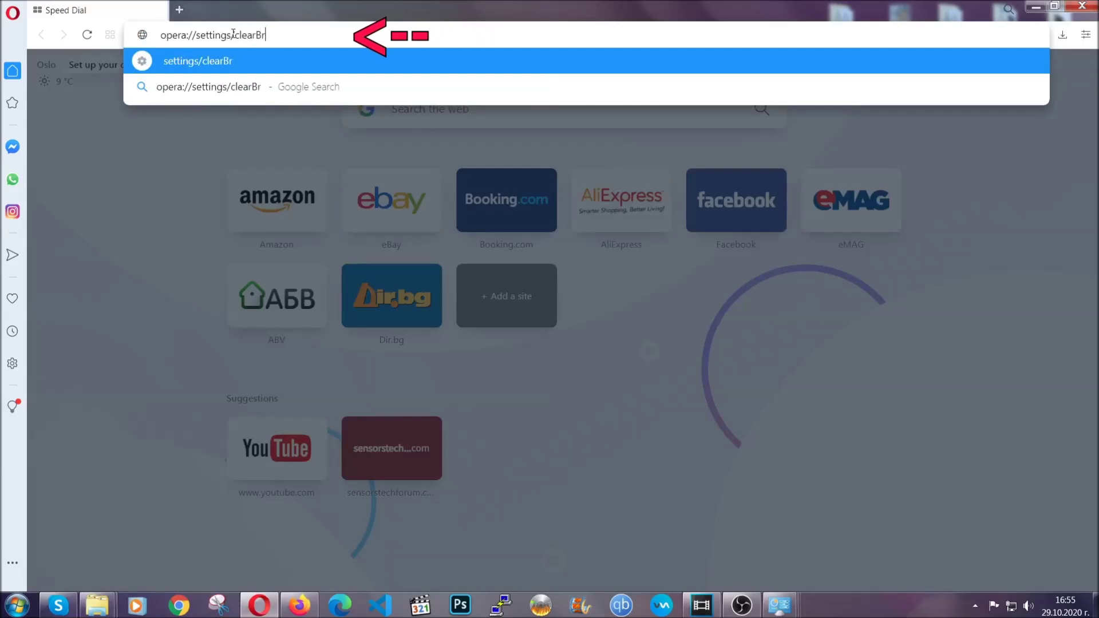
pyautogui.write('ata')
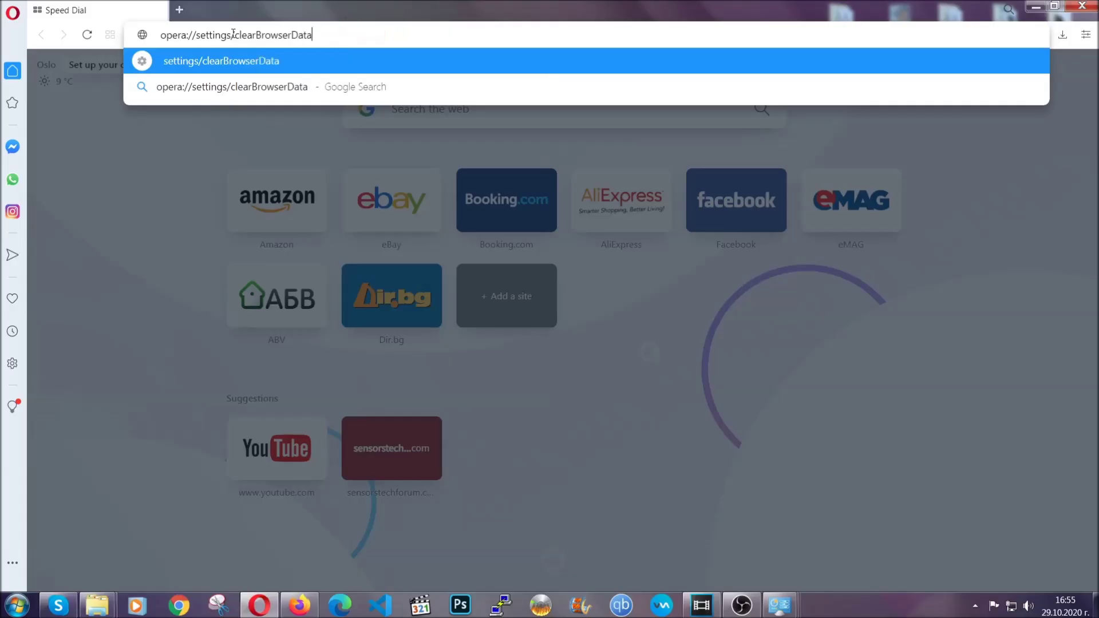
pyautogui.press('Return')
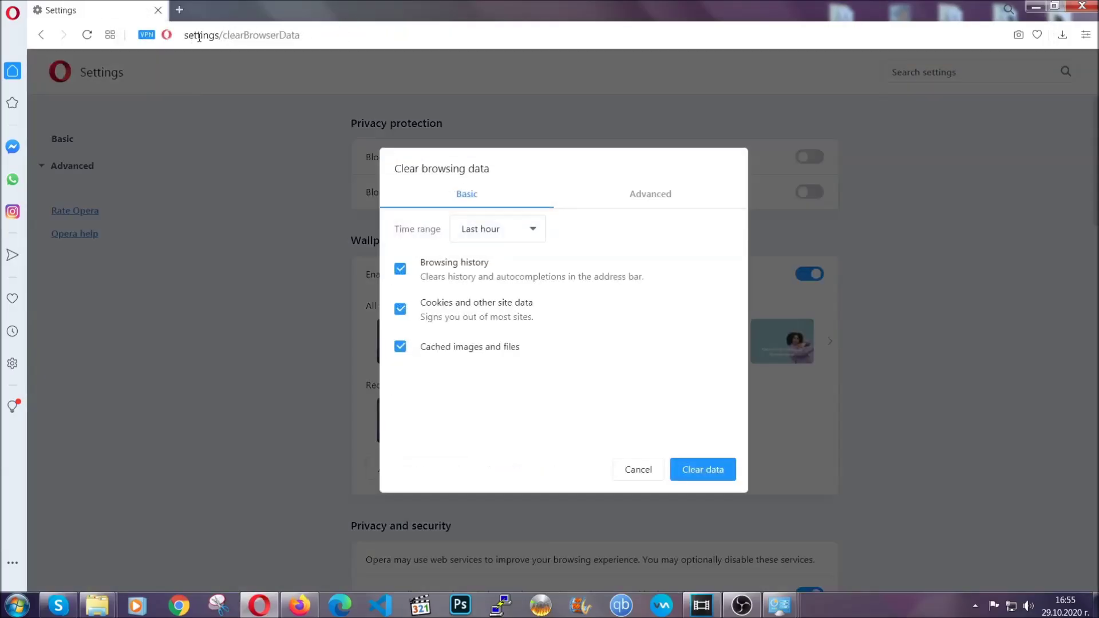
# On the Advanced tab, clear All time data including Site Settings, with passwords left unticked.
pyautogui.click(647, 197)
pyautogui.click(541, 231)
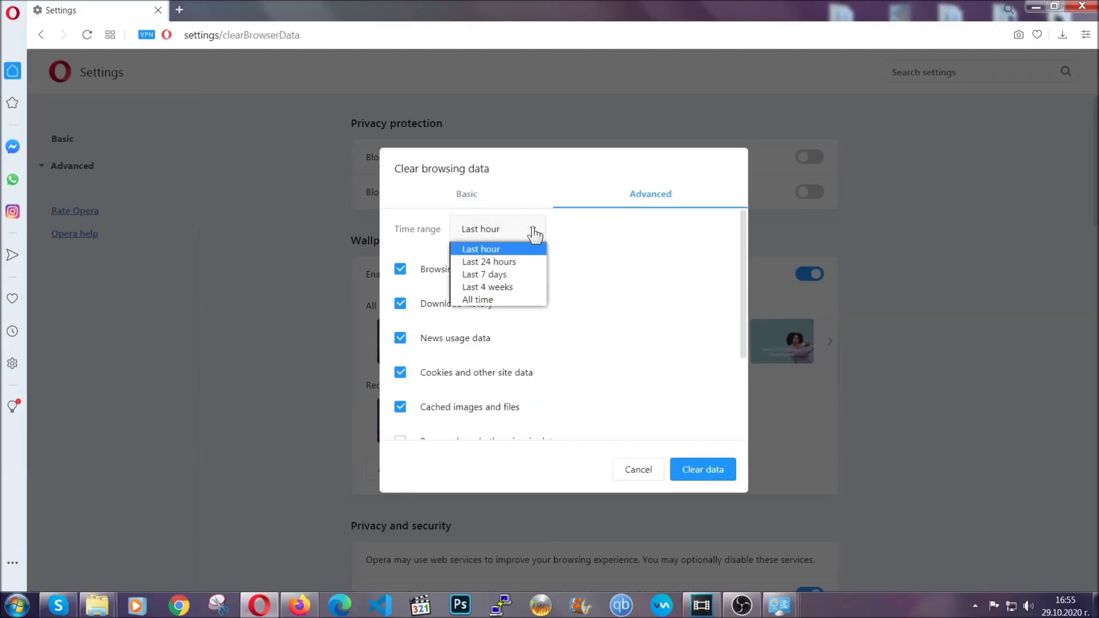
pyautogui.click(495, 298)
pyautogui.scroll(-2, 501, 307)
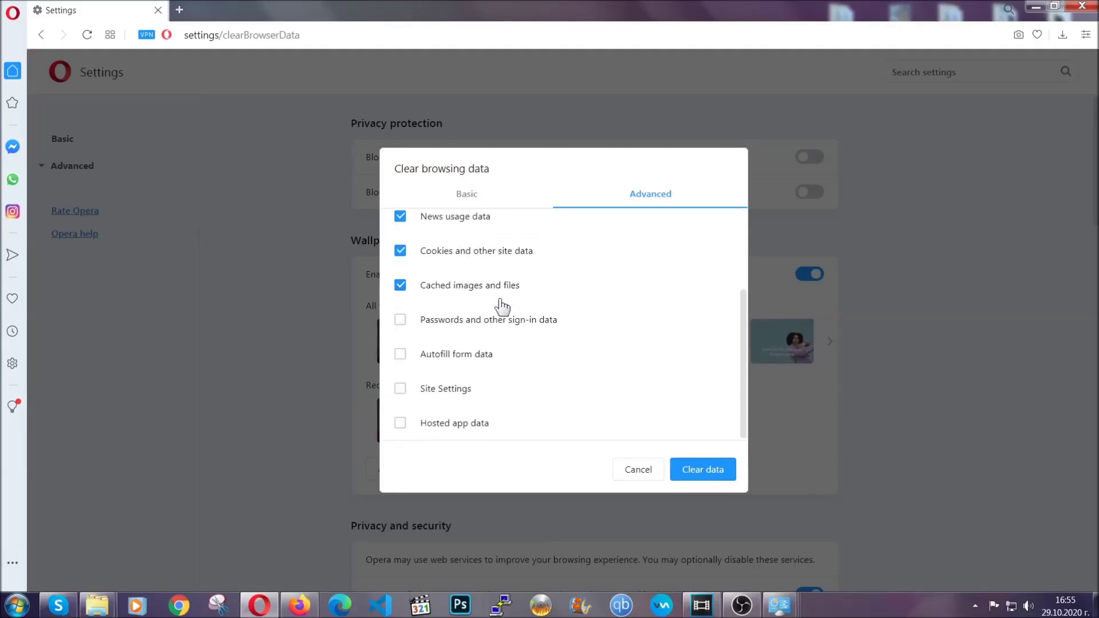
pyautogui.click(451, 391)
pyautogui.click(701, 471)
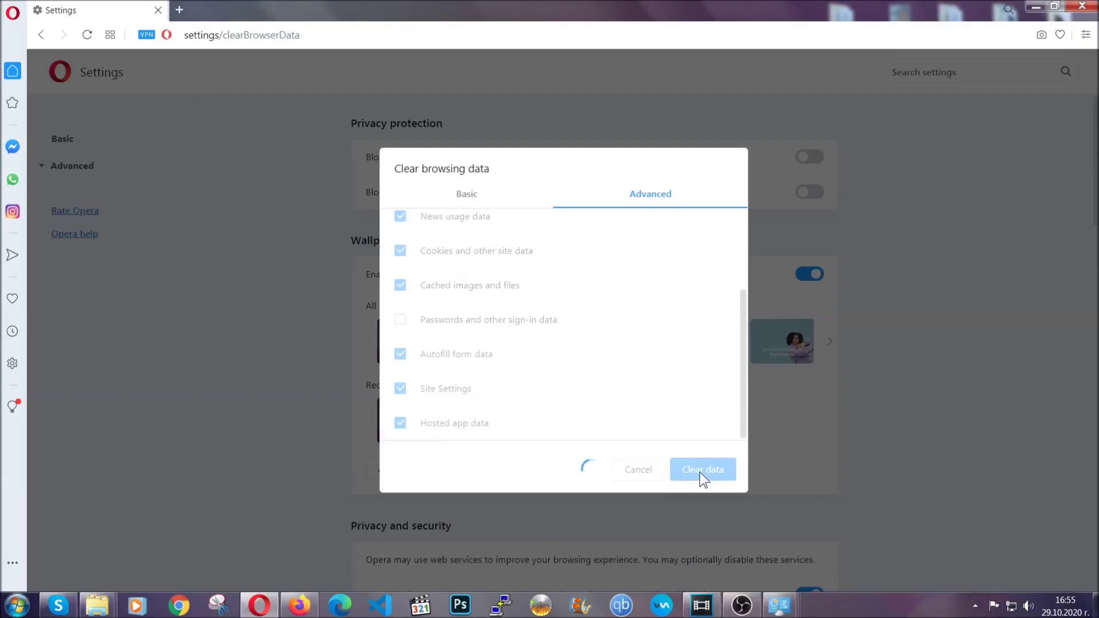